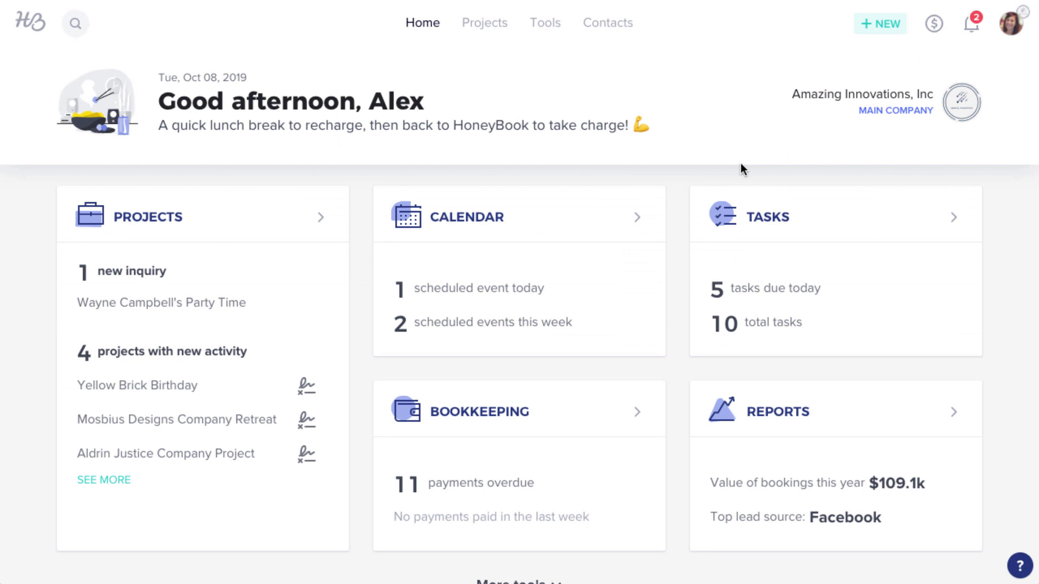
# From the Tools grid's Contact Form editor, add a new Untitled Contact Form to the forms list
pyautogui.click(551, 29)
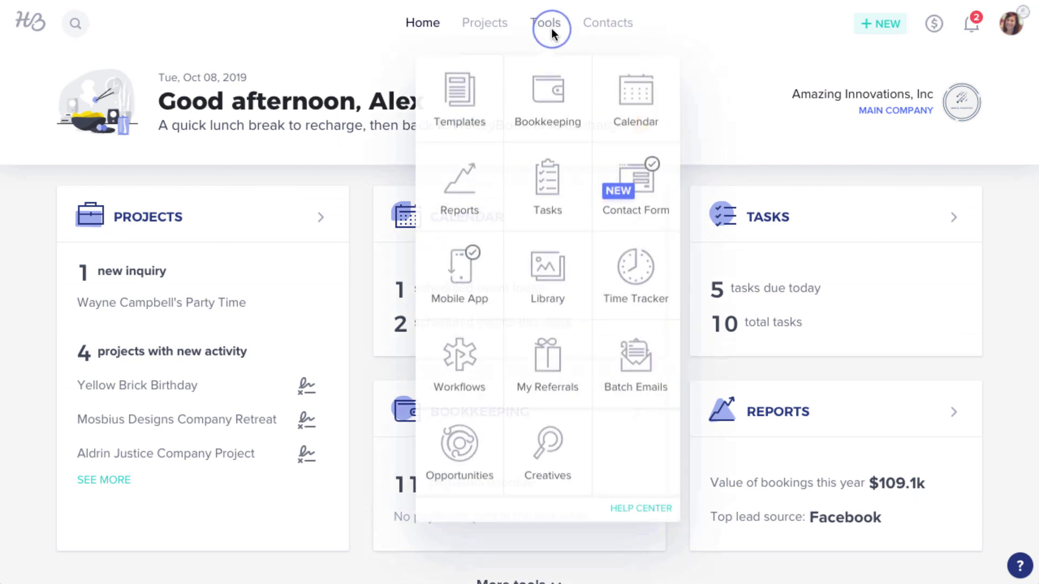
pyautogui.click(609, 158)
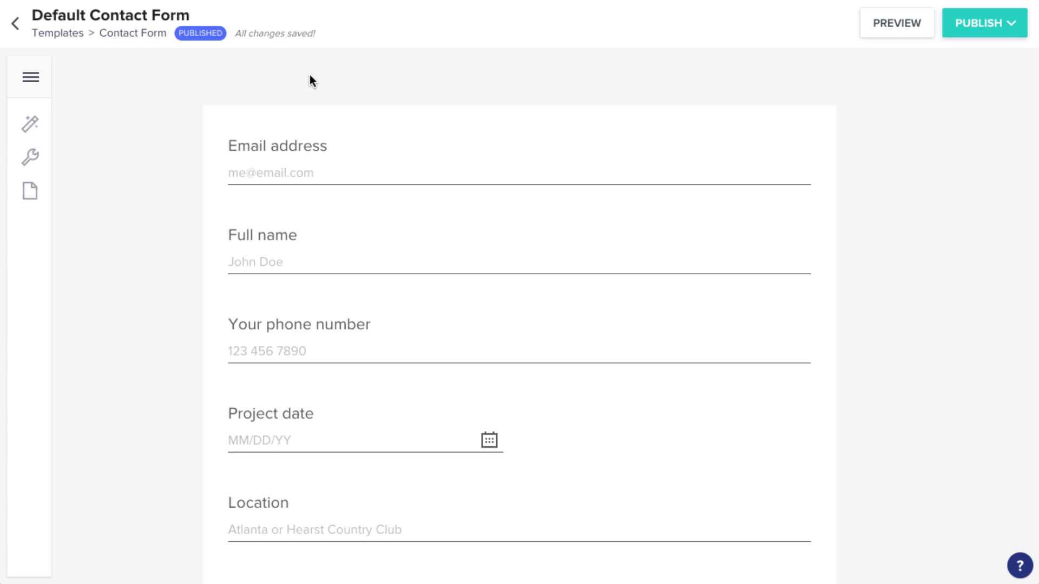
pyautogui.click(33, 191)
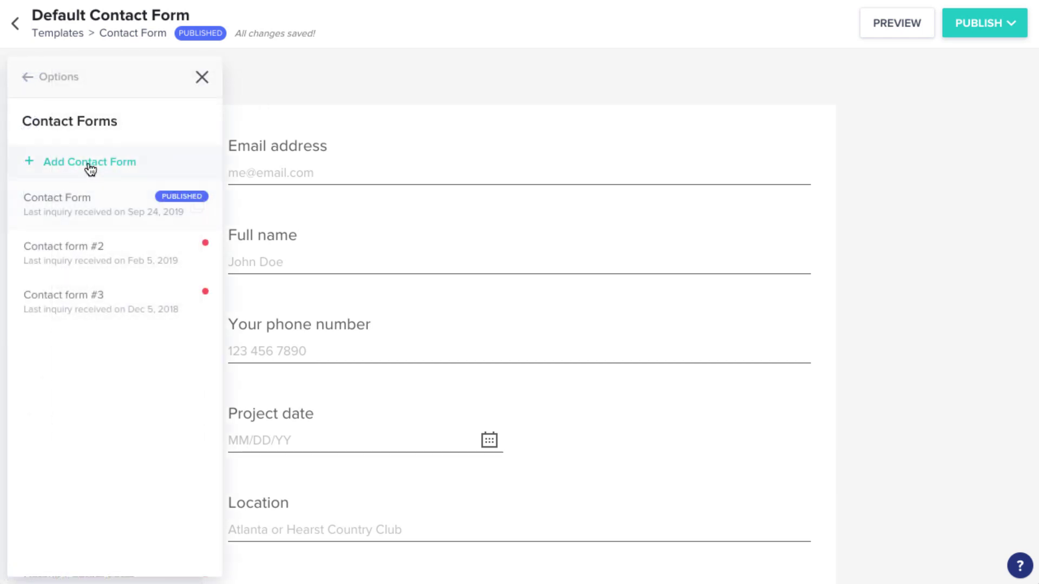
pyautogui.click(93, 163)
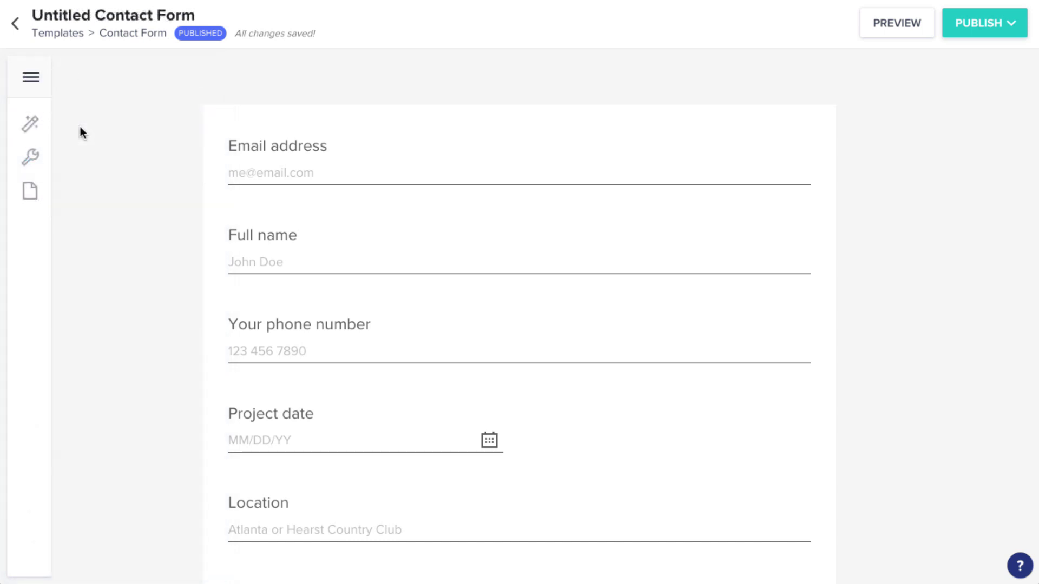
# Replace 'Untitled' in the form title with 'Primary' to name it Primary Contact Form
pyautogui.doubleClick(61, 14)
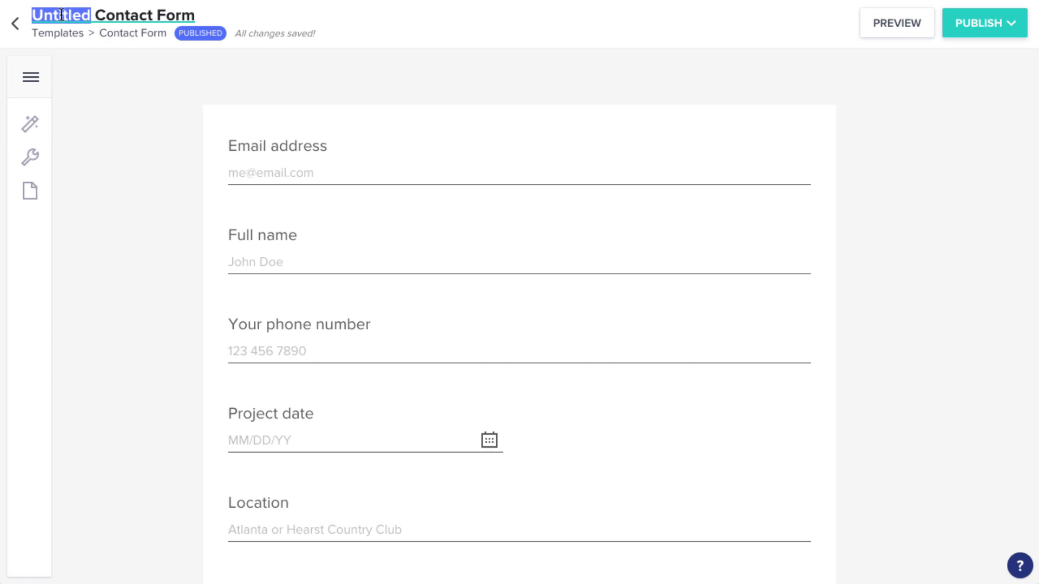
pyautogui.write('Primary')
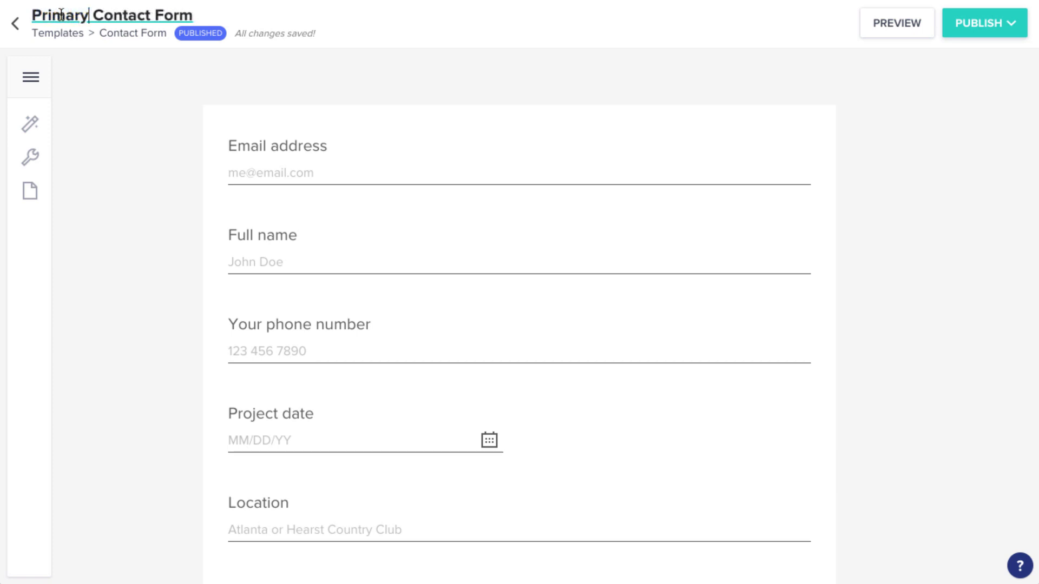
pyautogui.click(69, 77)
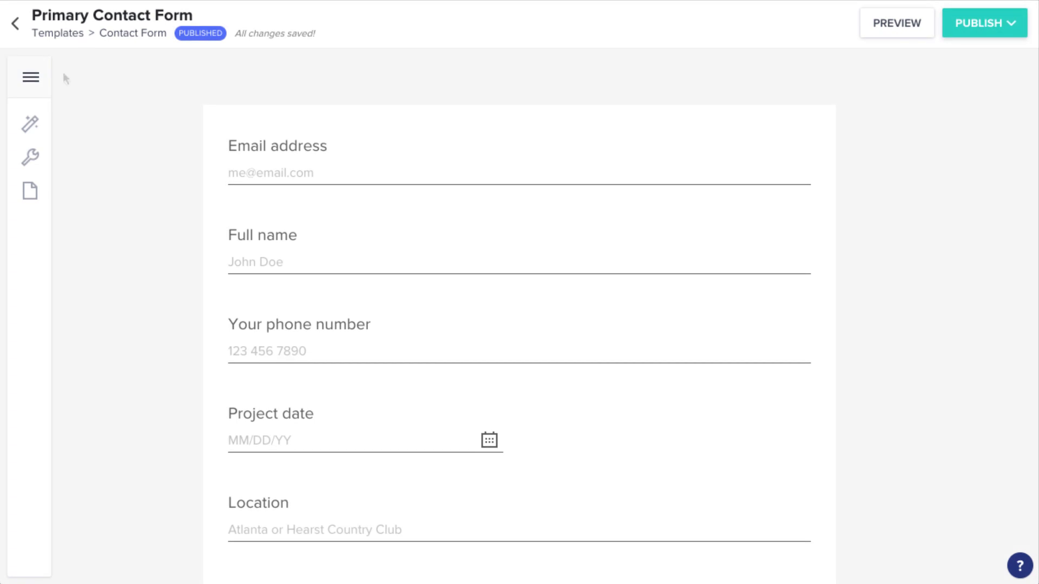
pyautogui.scroll(-4, 65, 77)
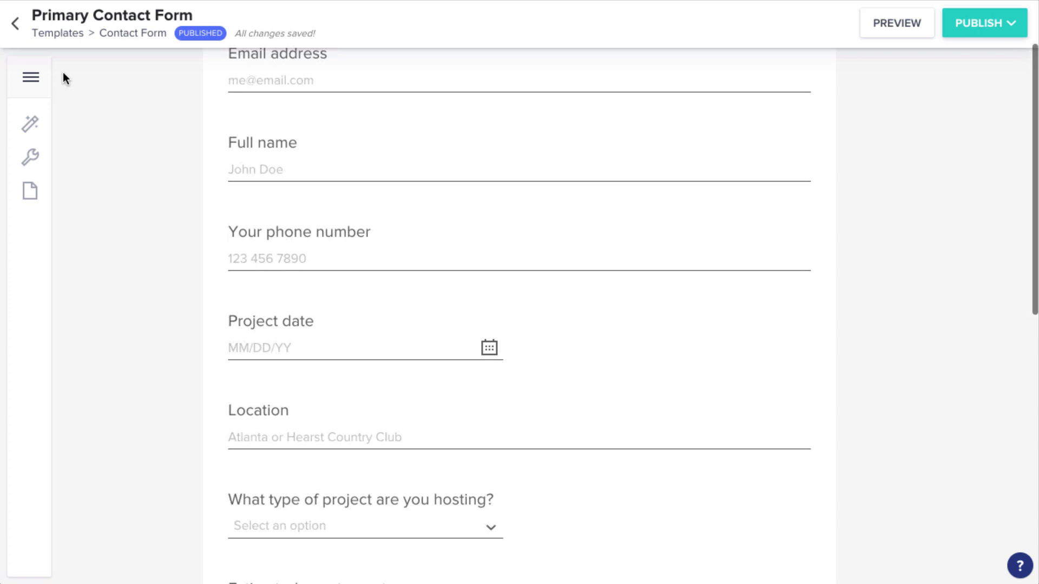
pyautogui.scroll(-3, 64, 73)
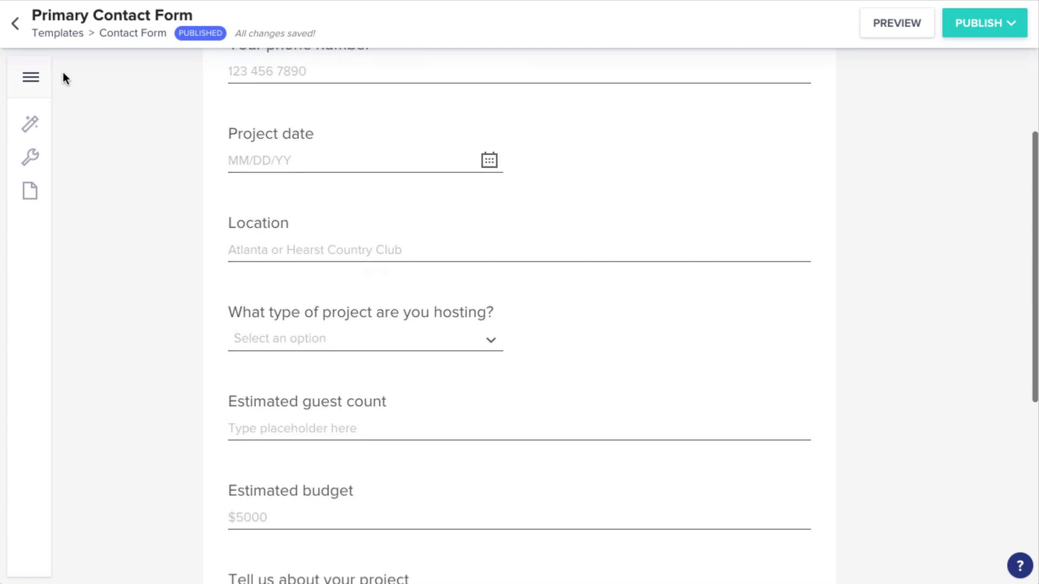
pyautogui.scroll(-2, 63, 78)
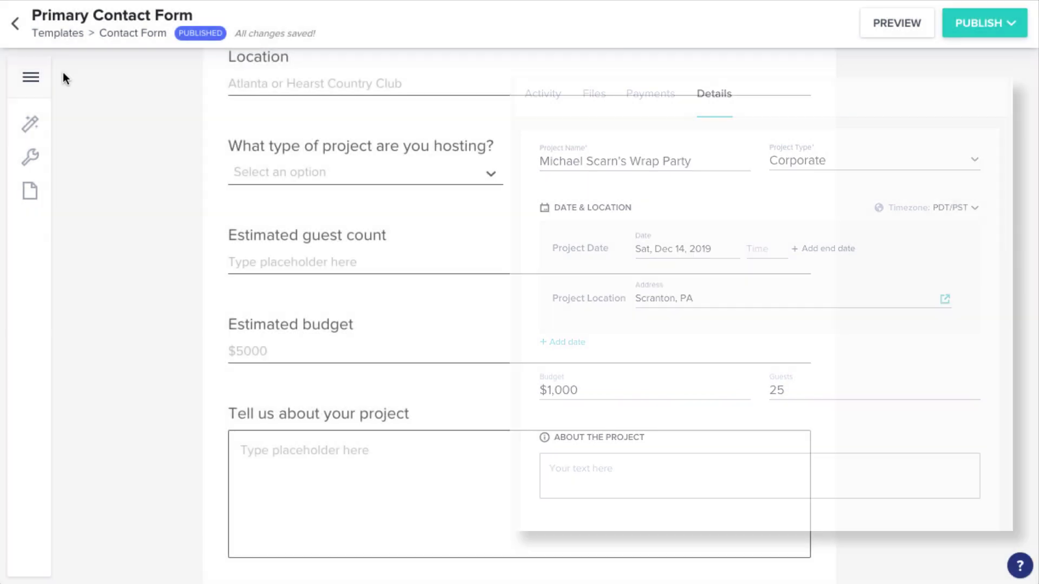
pyautogui.moveTo(626, 132)
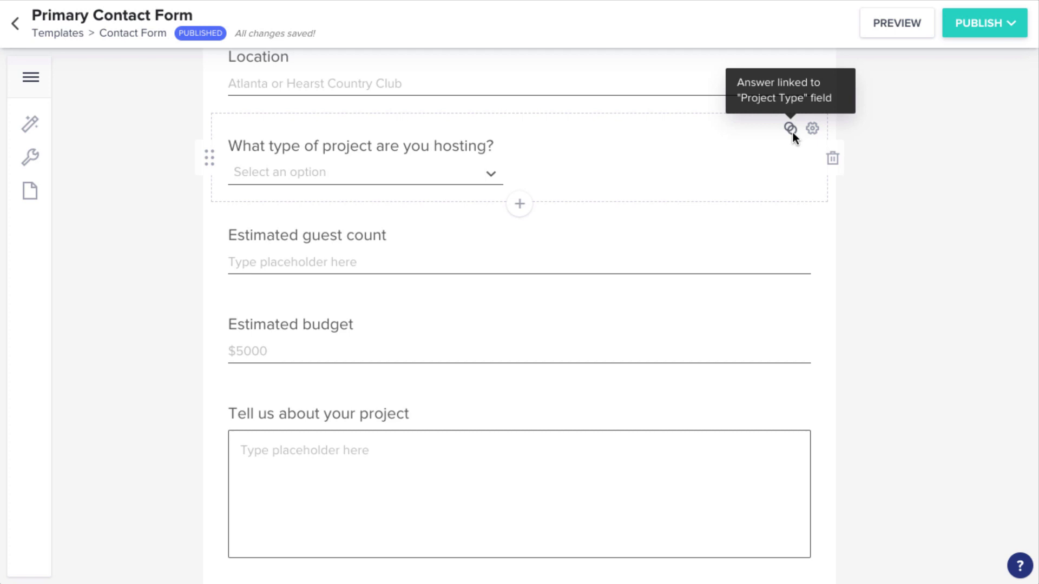
pyautogui.moveTo(788, 225)
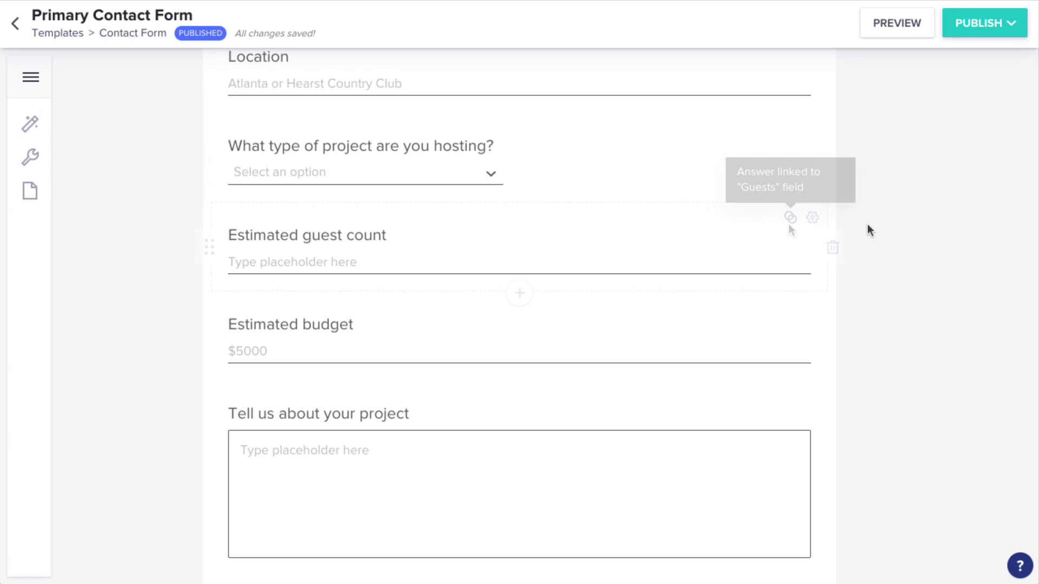
pyautogui.scroll(8, 867, 224)
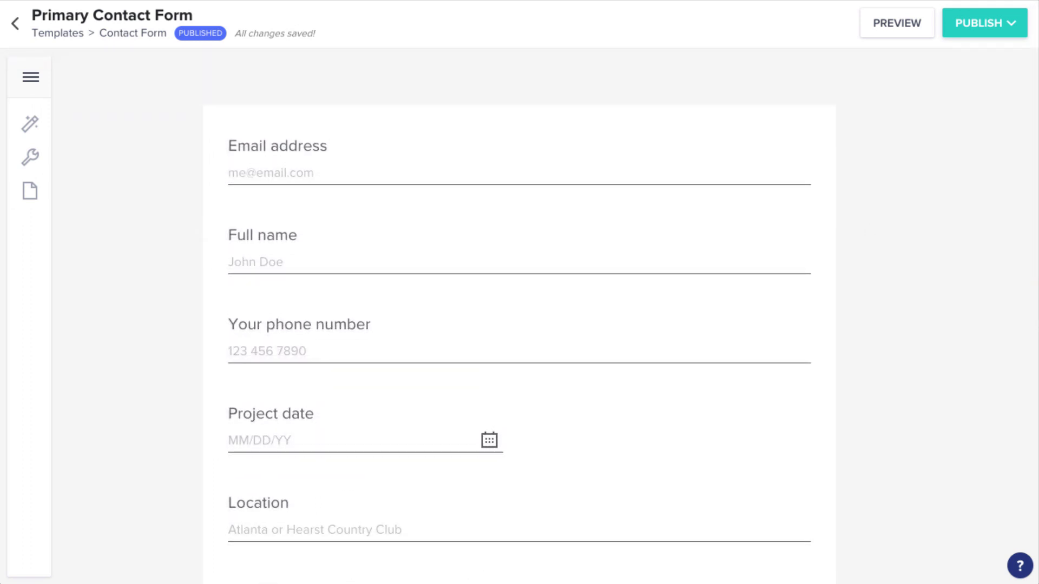
# Delete the Estimated guest count question using its trash icon
pyautogui.scroll(-5, 861, 143)
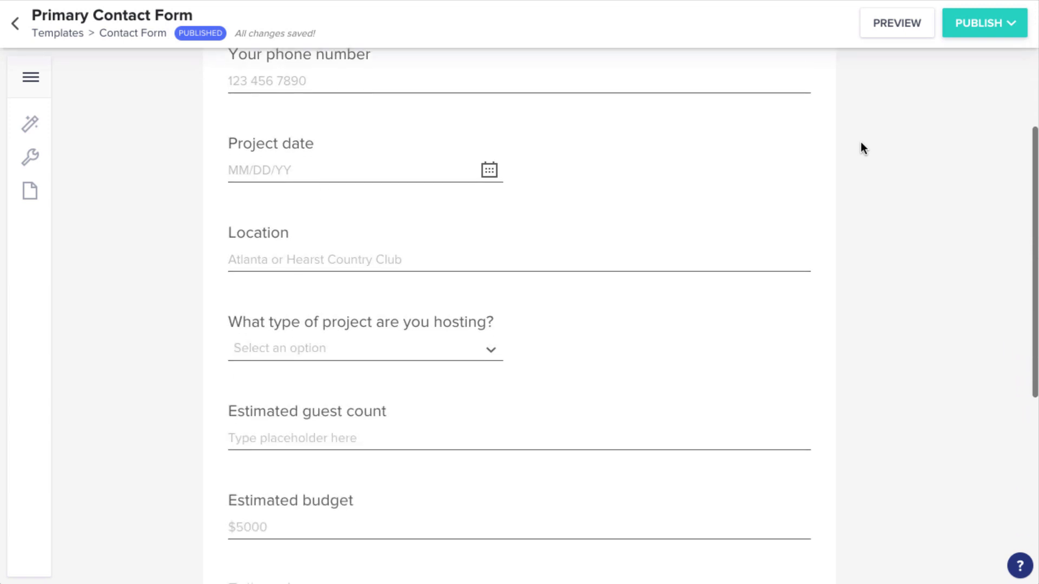
pyautogui.scroll(-3, 861, 144)
pyautogui.moveTo(837, 244)
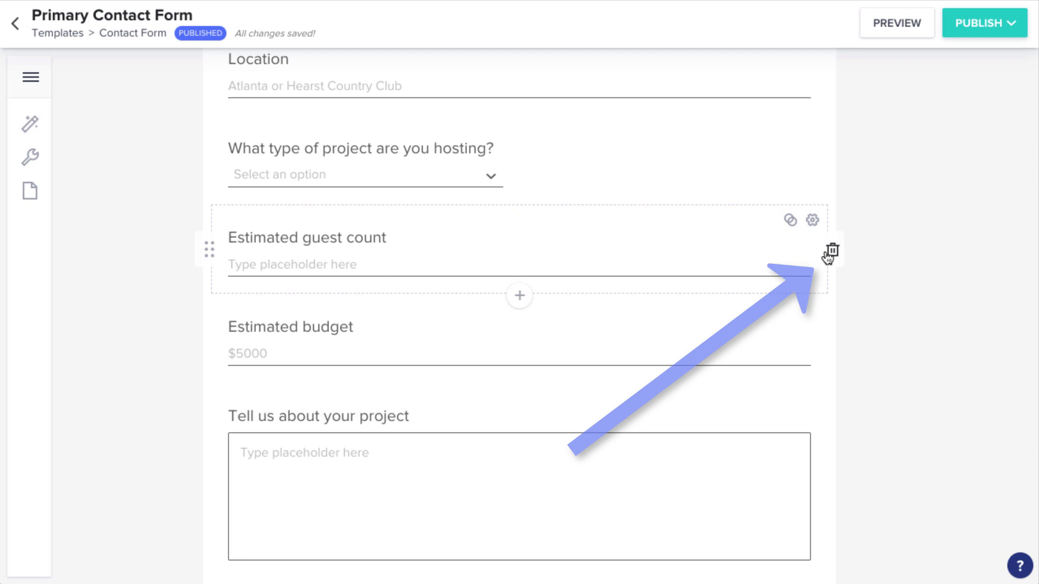
pyautogui.click(831, 252)
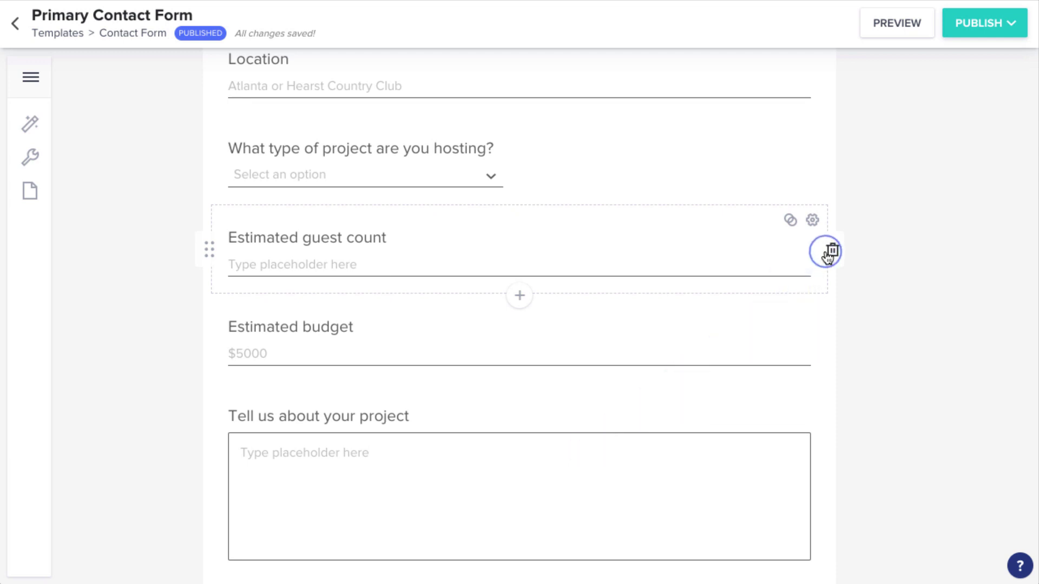
pyautogui.moveTo(716, 175)
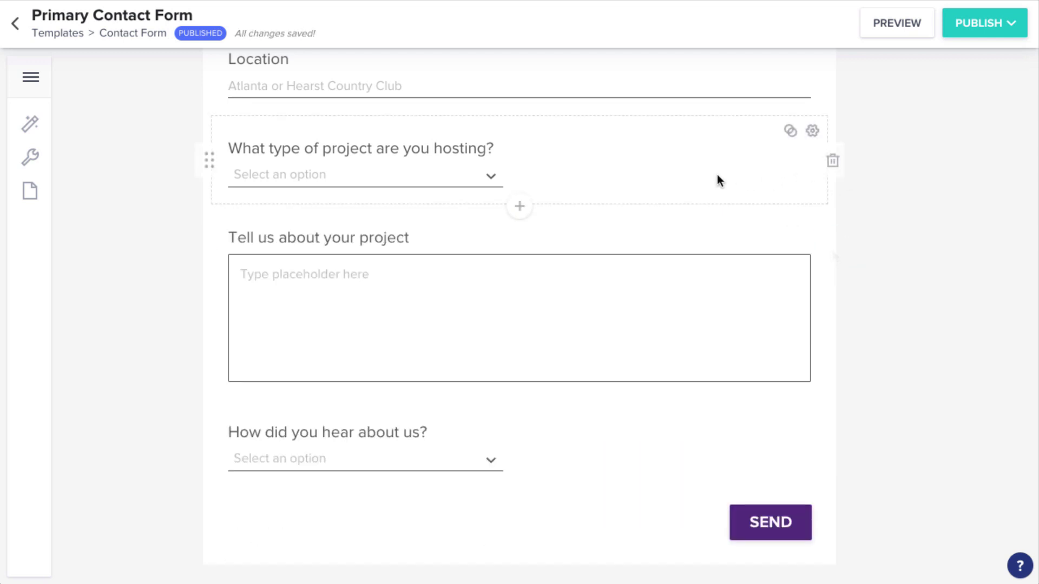
# Insert a required single-choice question 'Which package are you interested in?' with Basic, Gold and Platinum options
pyautogui.click(520, 212)
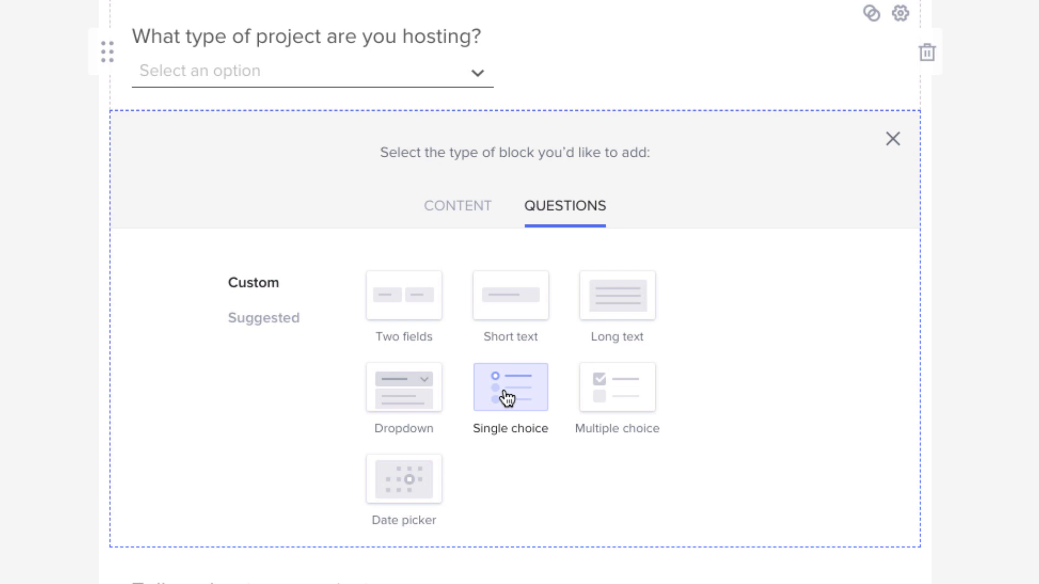
pyautogui.click(507, 398)
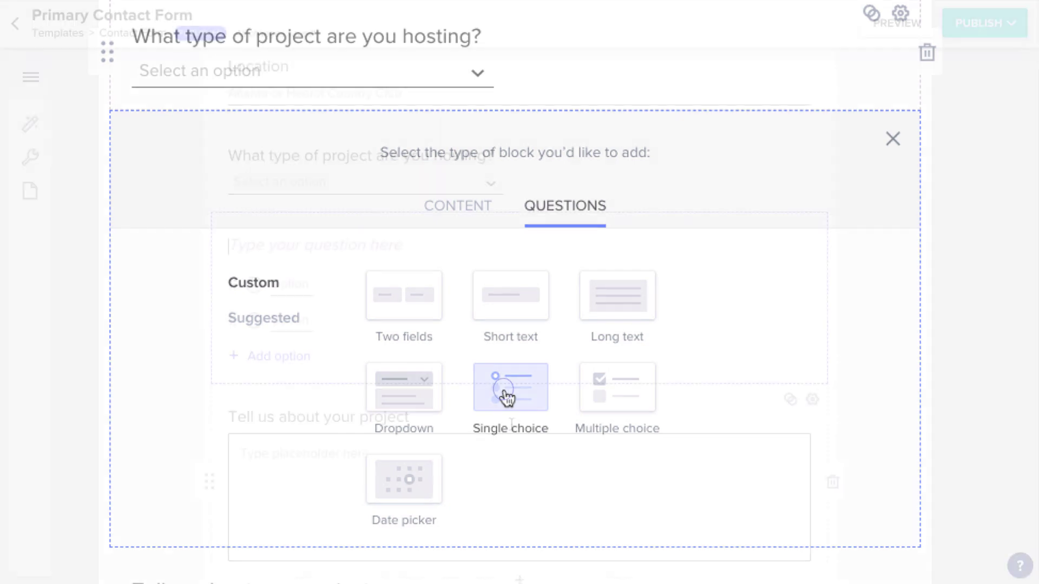
pyautogui.write('Which pack')
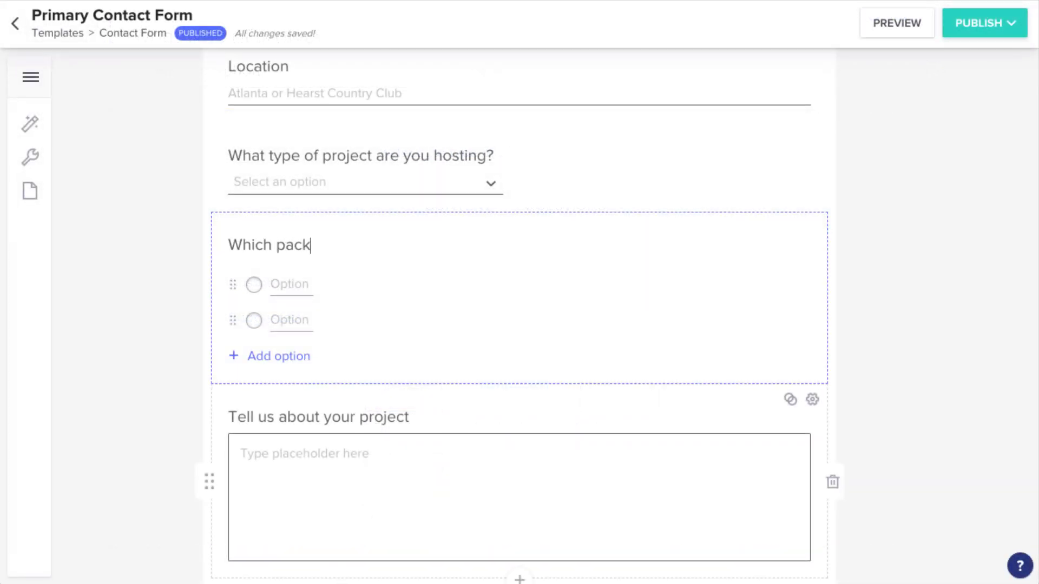
pyautogui.write('age are you interested in?')
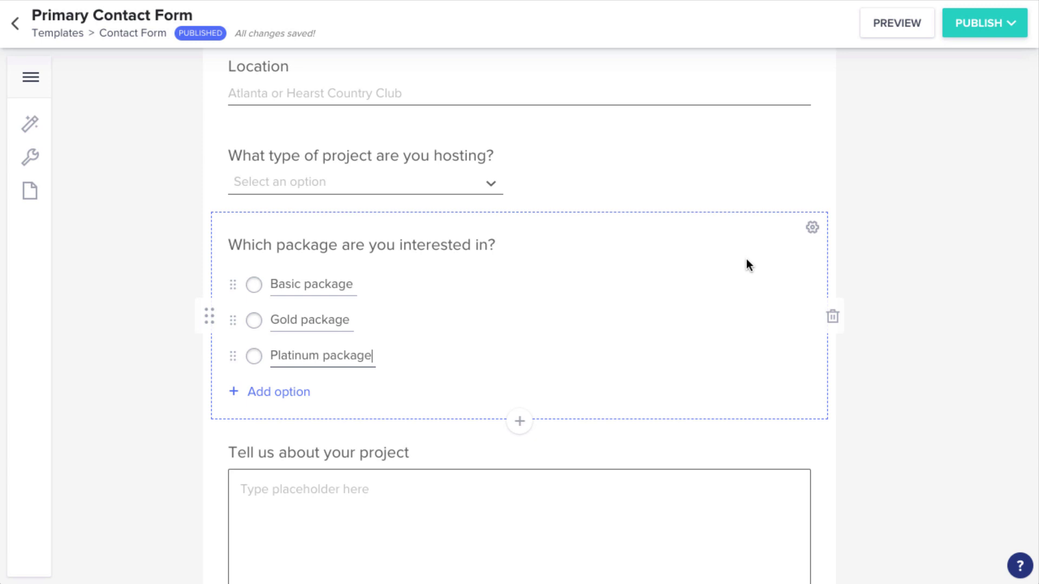
pyautogui.click(810, 228)
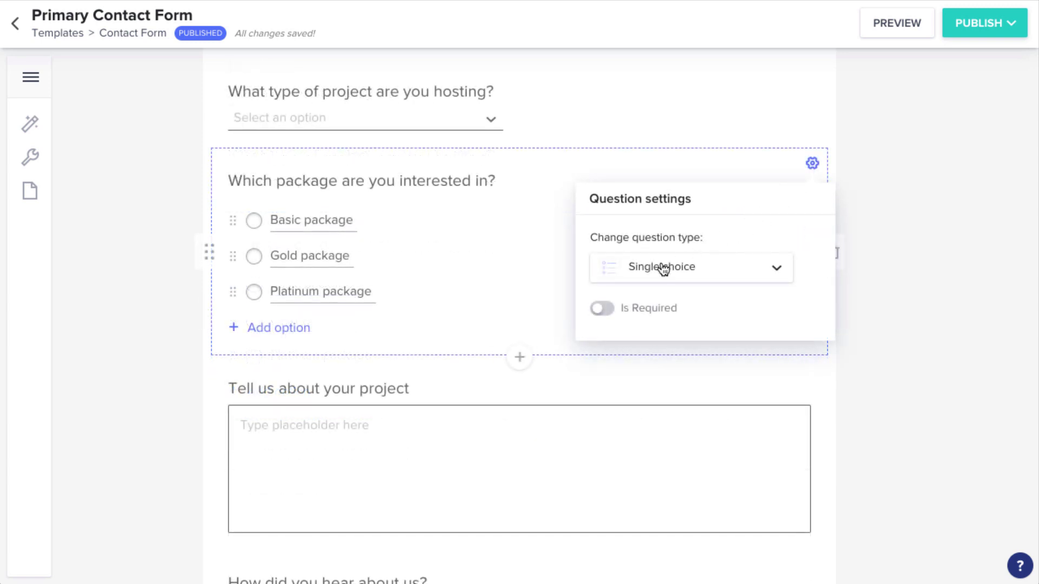
pyautogui.click(609, 313)
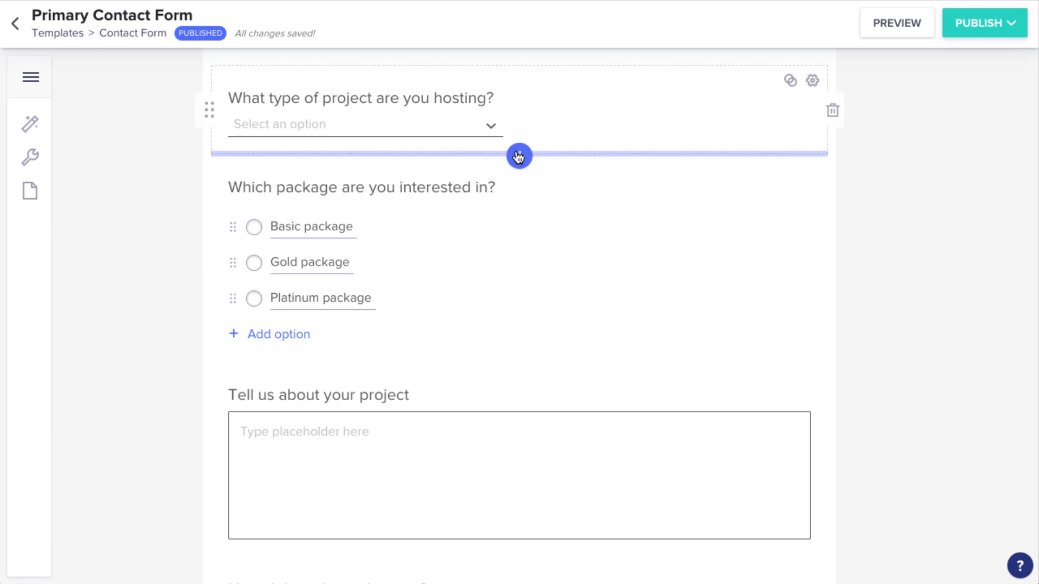
# Insert a text-on-image block holding the library's coffee-and-flowers photo, cropped to its bottom edge
pyautogui.click(519, 156)
pyautogui.click(485, 236)
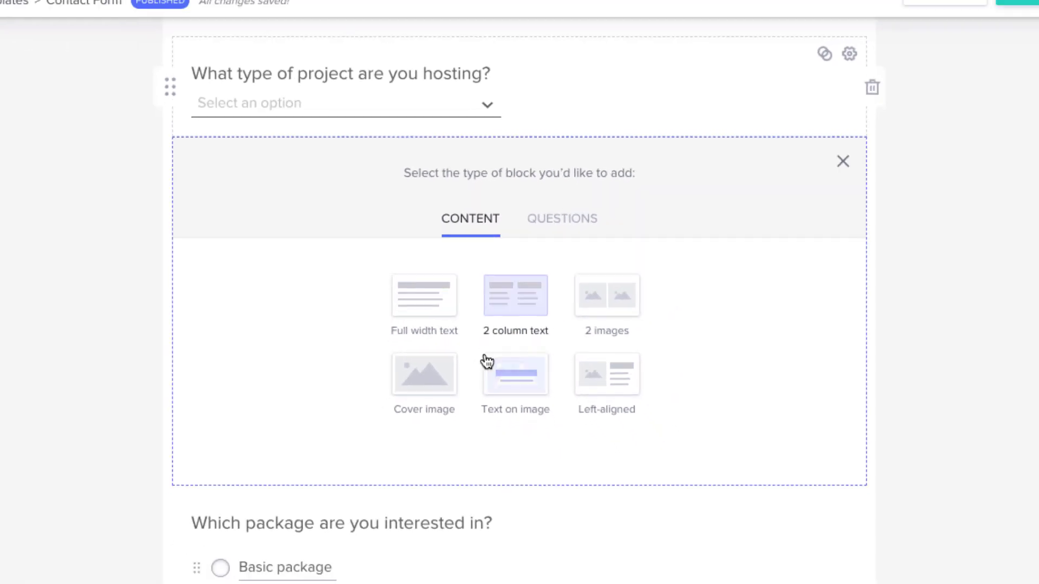
pyautogui.click(497, 378)
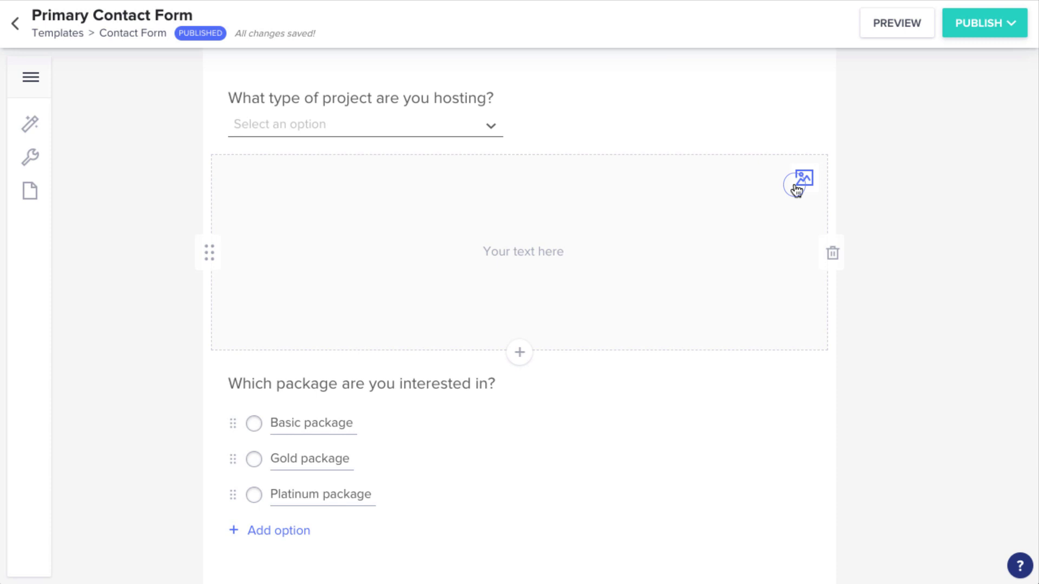
pyautogui.click(797, 188)
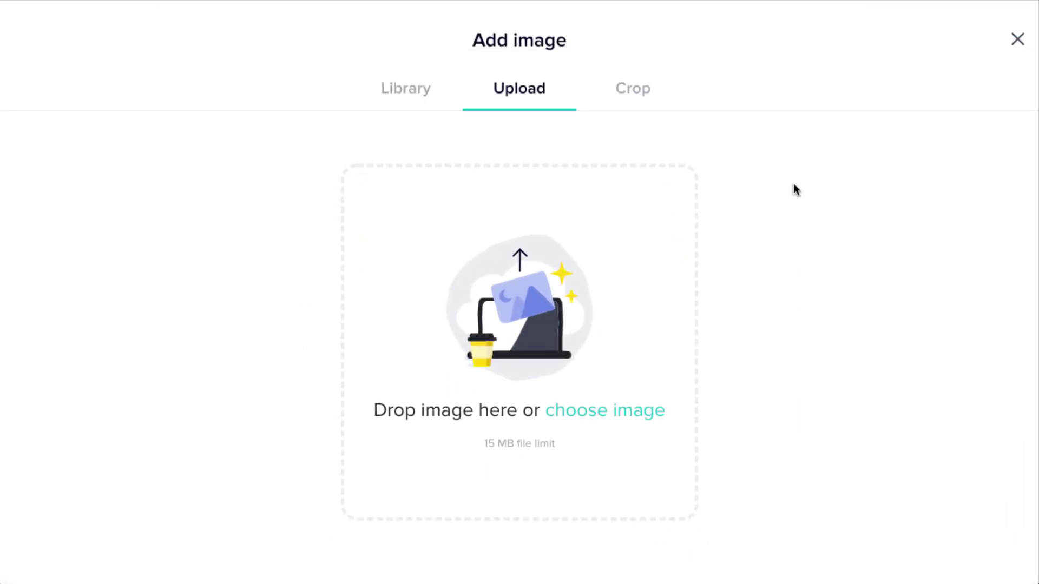
pyautogui.click(397, 97)
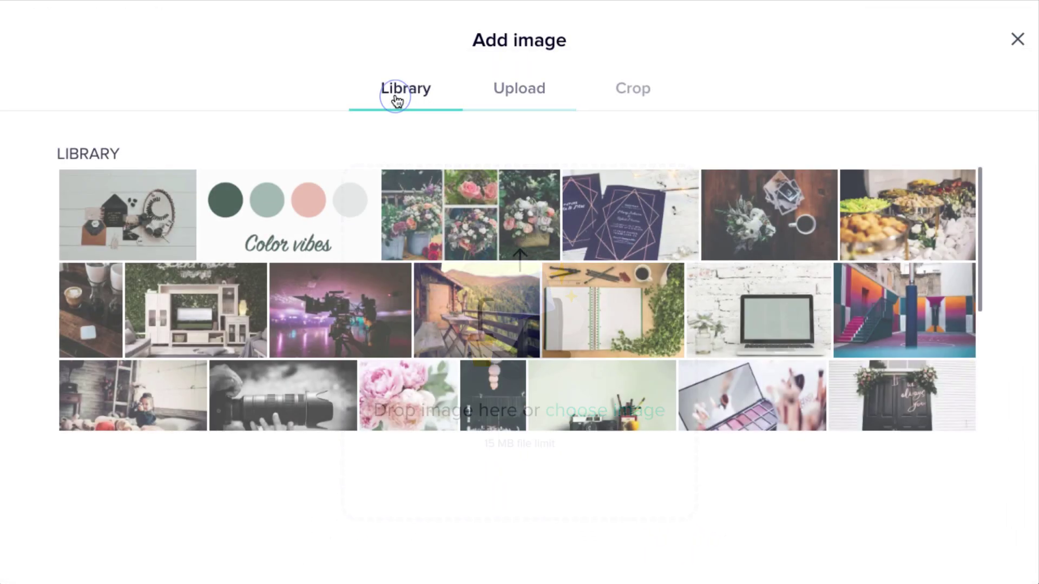
pyautogui.click(793, 217)
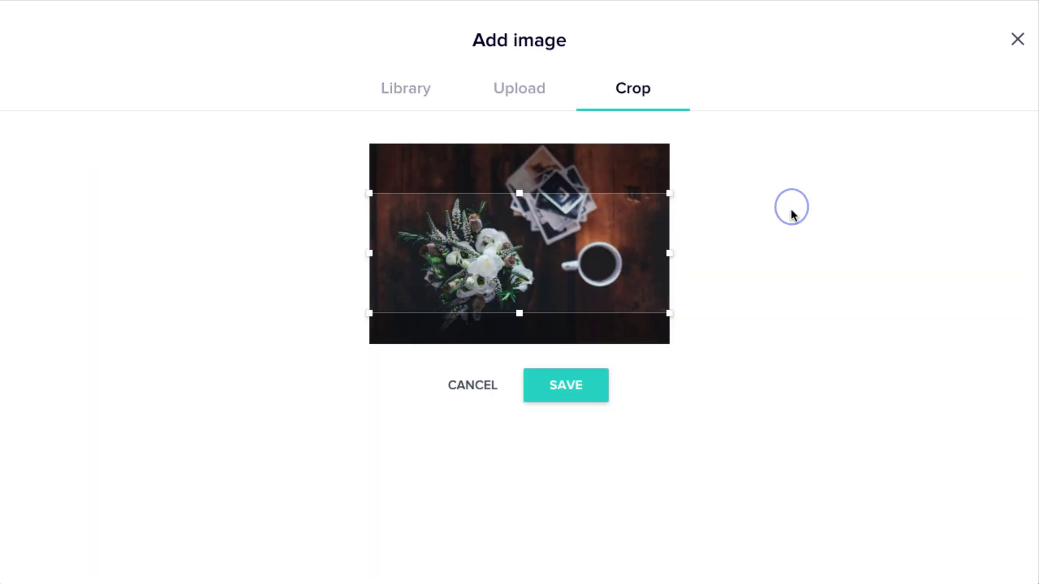
pyautogui.moveTo(519, 313); pyautogui.dragTo(522, 349)
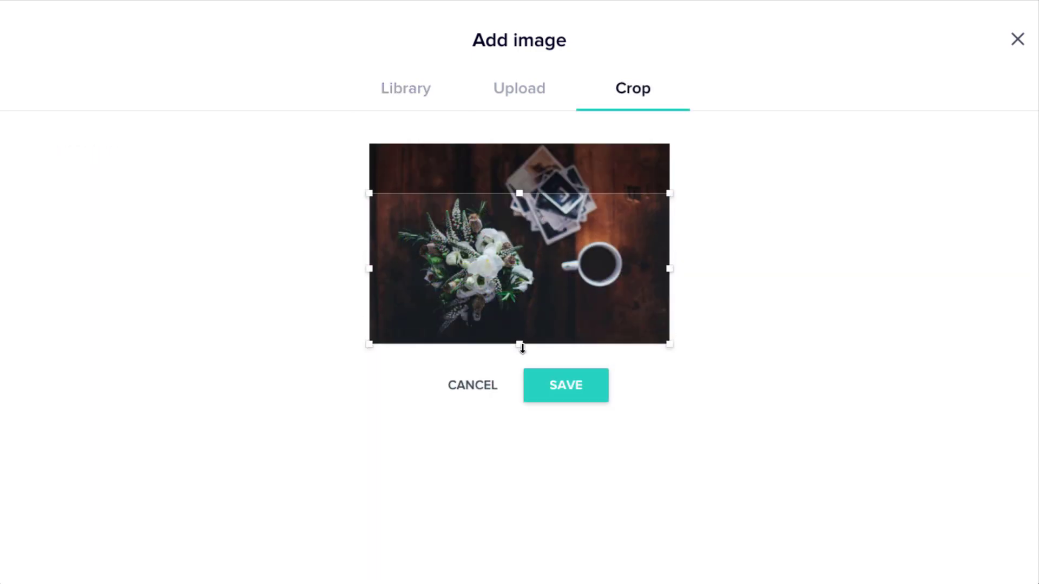
pyautogui.click(533, 394)
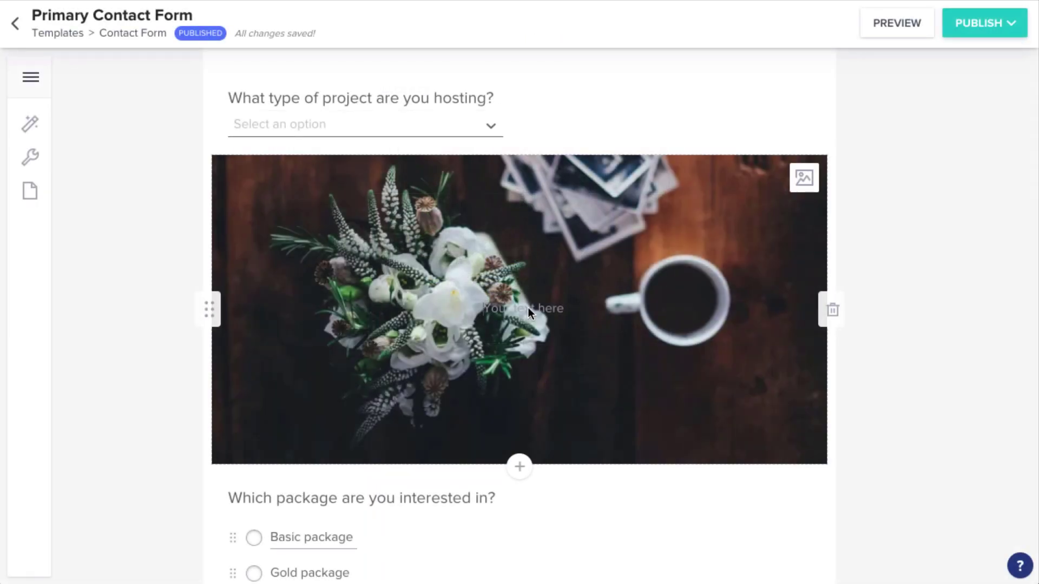
# Change the photo caption to 'Contact us here!' and give it a script font
pyautogui.click(528, 307)
pyautogui.write('Contact us here!')
pyautogui.moveTo(566, 309); pyautogui.dragTo(472, 304)
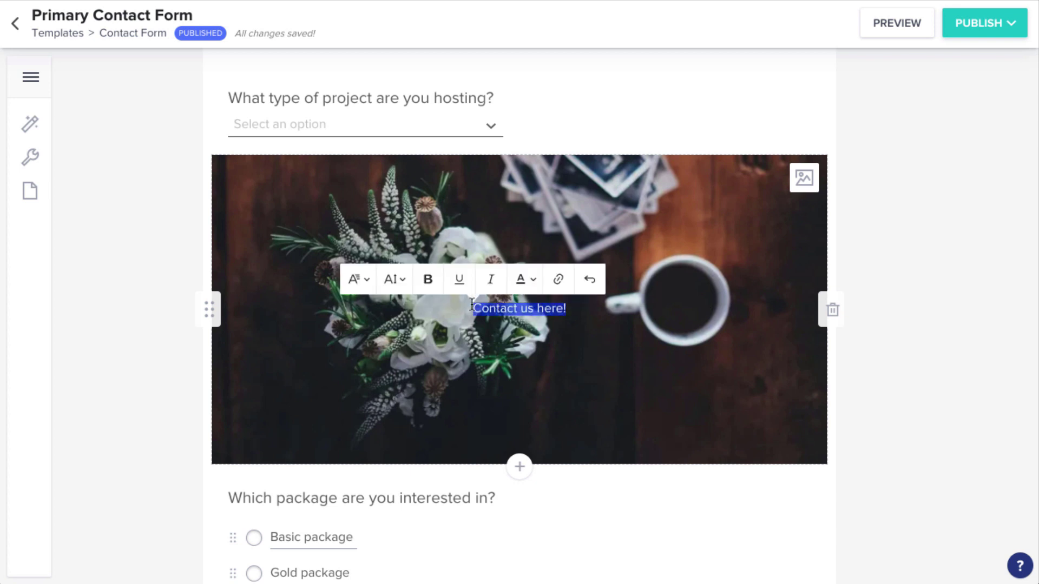
pyautogui.click(366, 280)
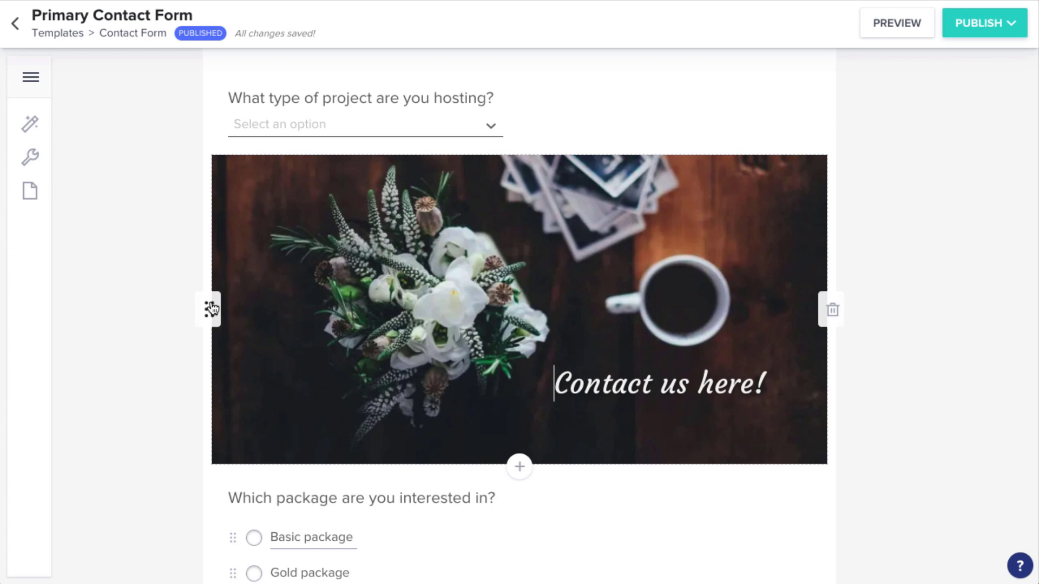
# Drag the photo block to the top of the form and set the Body Font to Courgette
pyautogui.moveTo(212, 308); pyautogui.dragTo(211, 225)
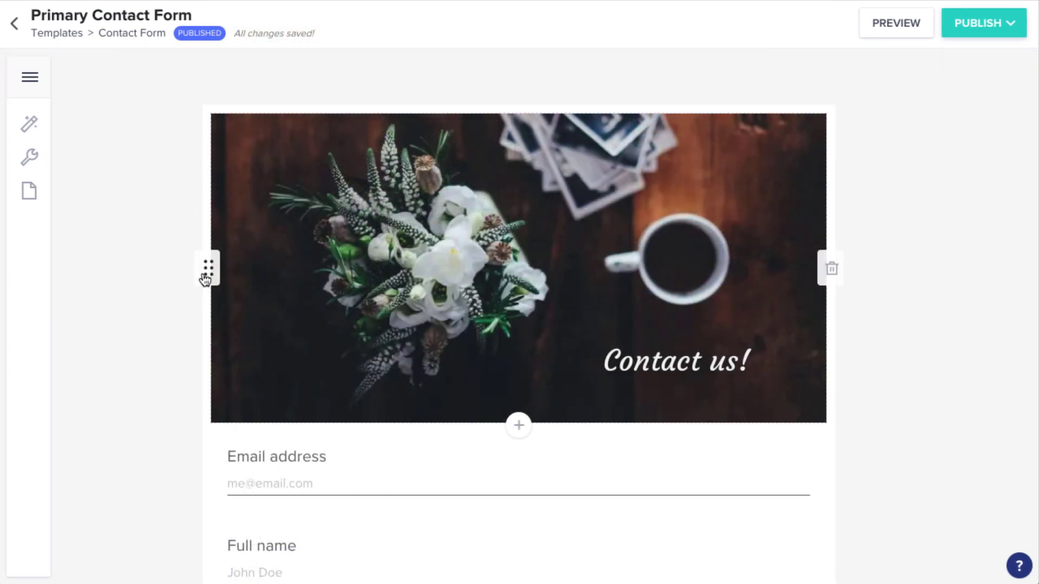
pyautogui.click(32, 127)
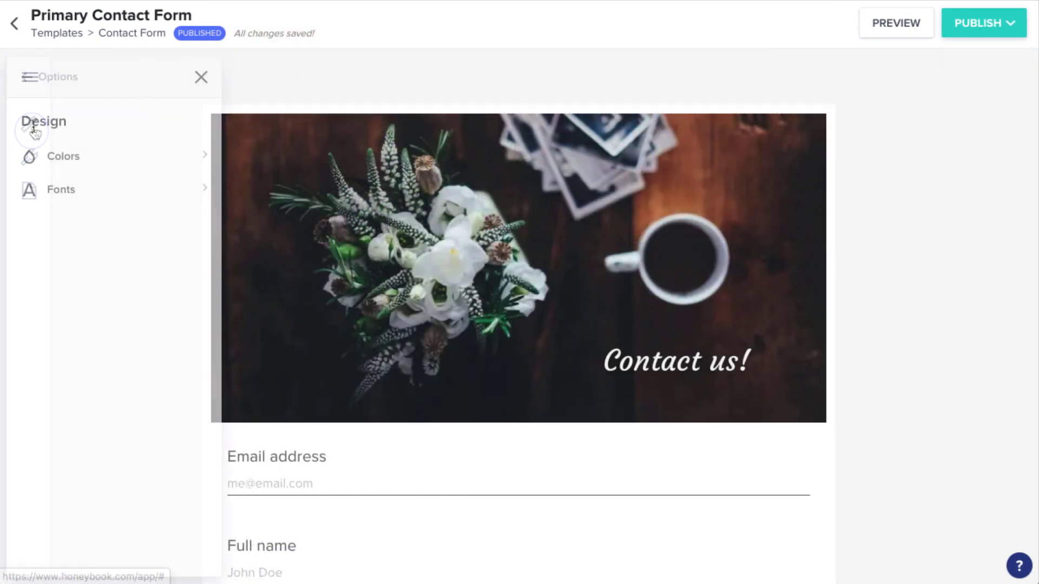
pyautogui.click(38, 192)
pyautogui.click(187, 225)
pyautogui.scroll(-2, 191, 254)
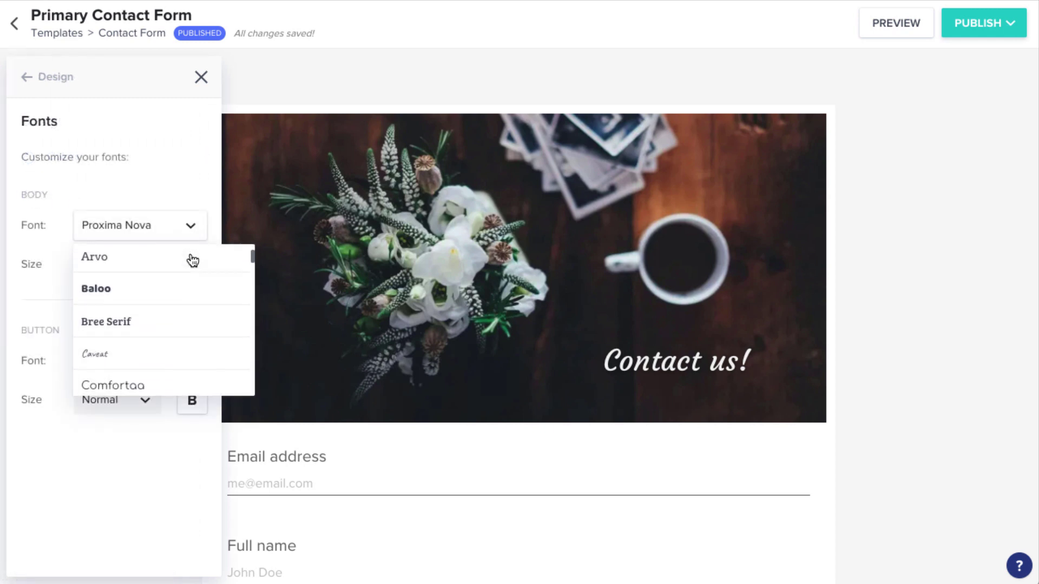
pyautogui.scroll(-5, 192, 260)
pyautogui.click(192, 260)
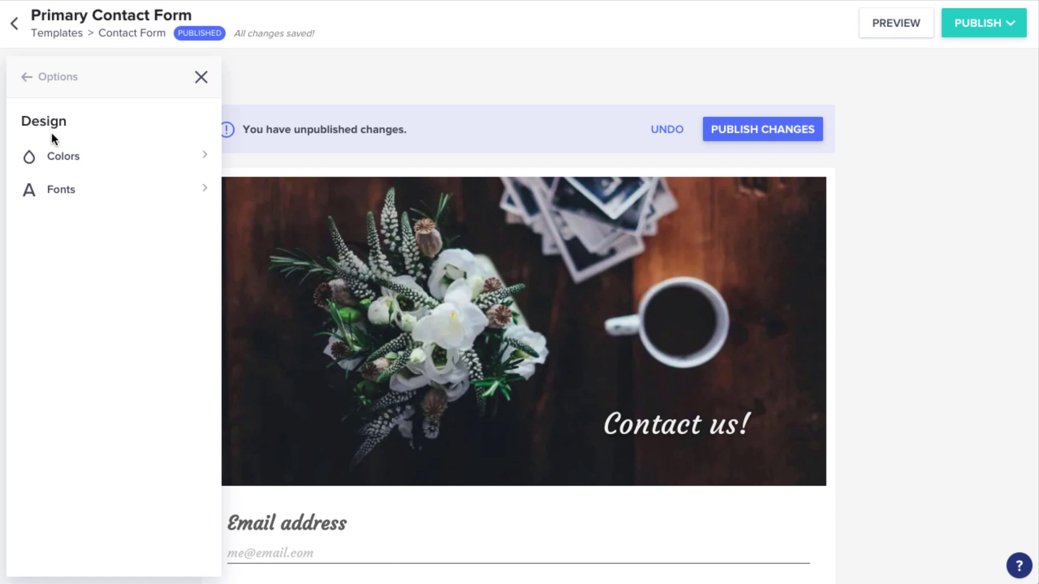
# Set the Text color to #301050 and the Background color to #F5F2F8
pyautogui.click(64, 158)
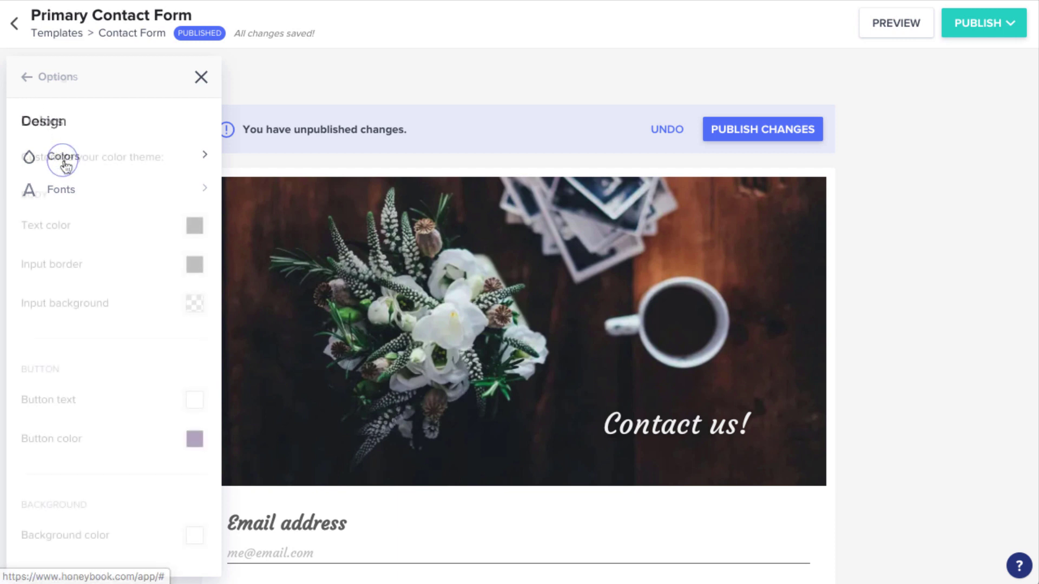
pyautogui.click(192, 227)
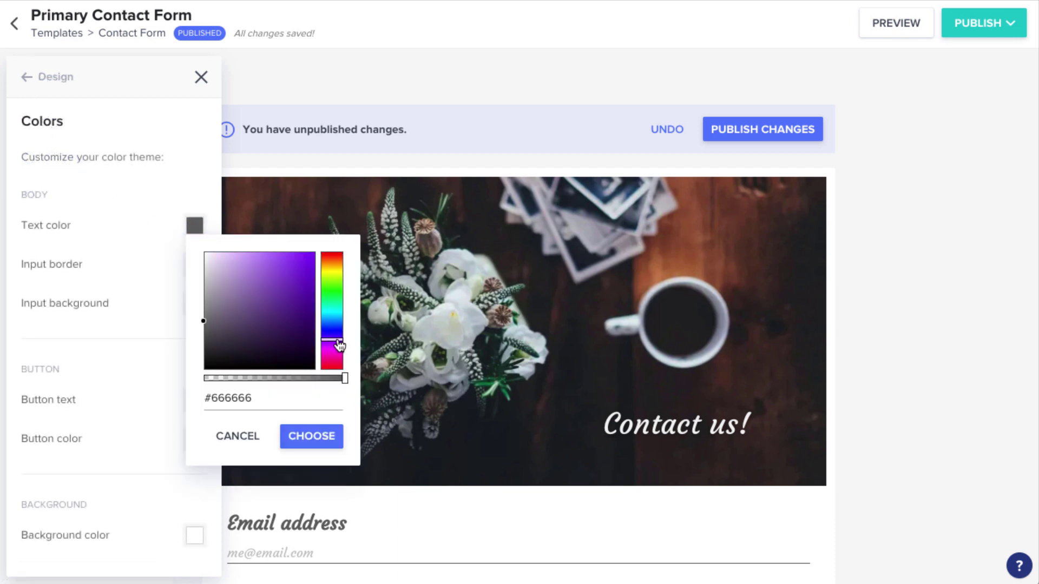
pyautogui.click(291, 333)
pyautogui.click(306, 436)
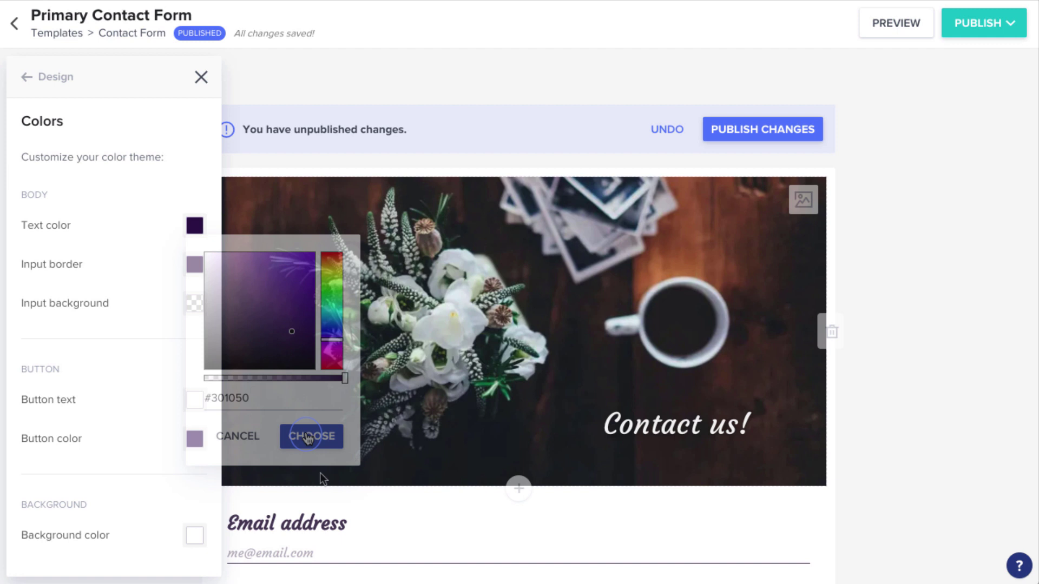
pyautogui.click(196, 537)
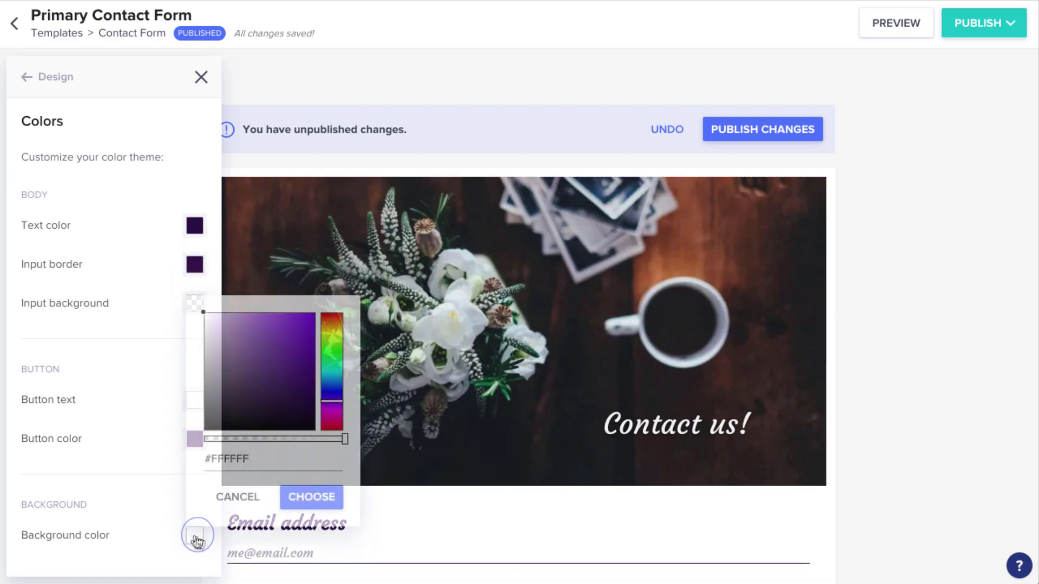
pyautogui.click(206, 316)
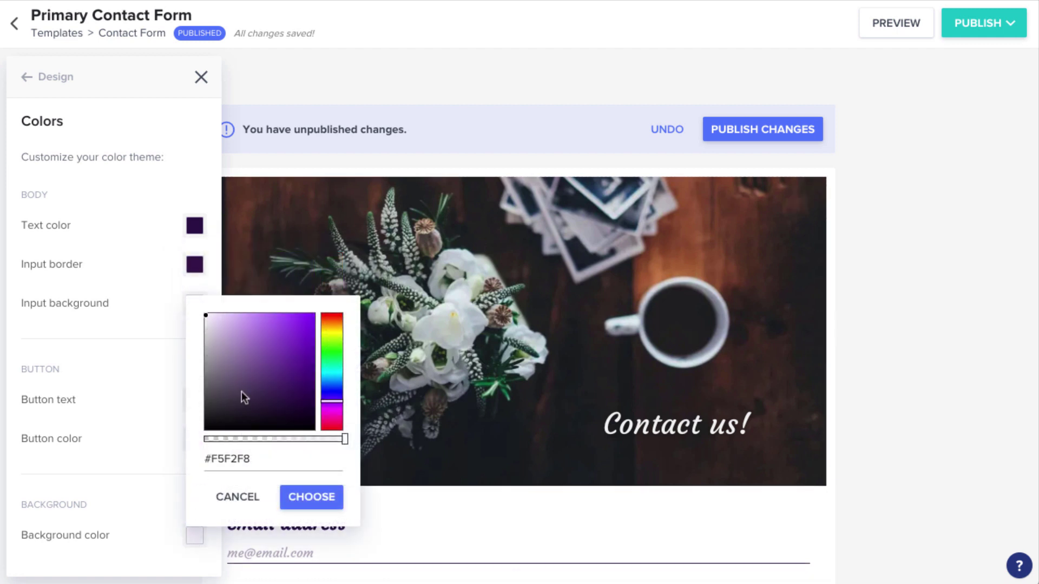
pyautogui.click(290, 495)
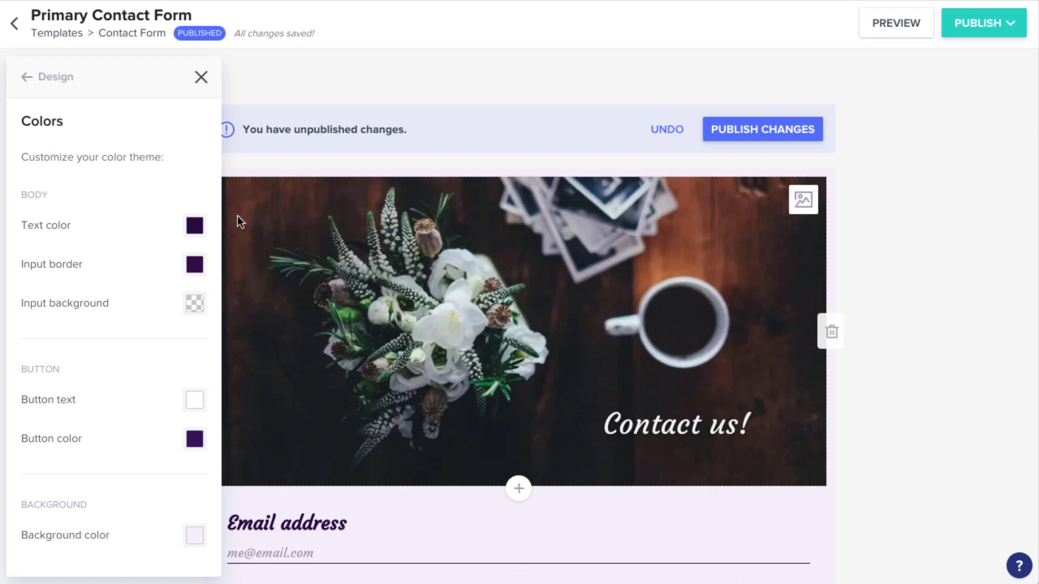
pyautogui.click(201, 79)
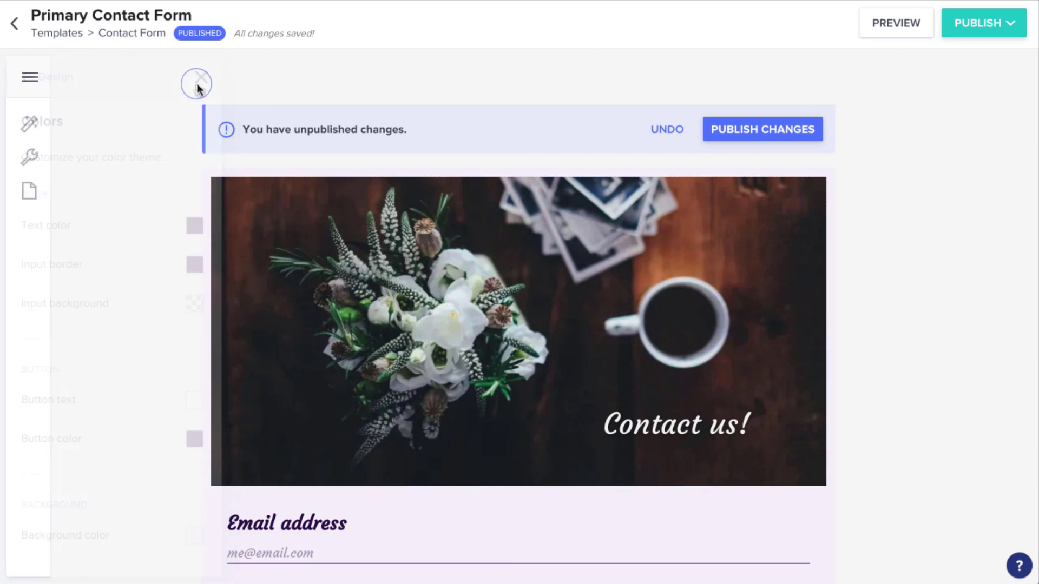
# Add the second team member as a leads recipient with the Workspace participant role
pyautogui.click(23, 85)
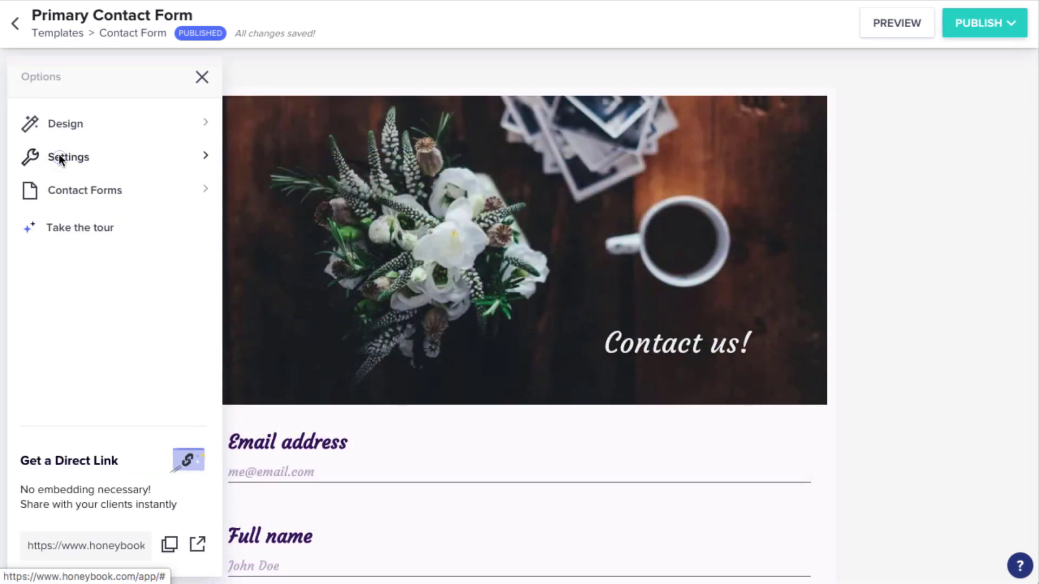
pyautogui.click(60, 157)
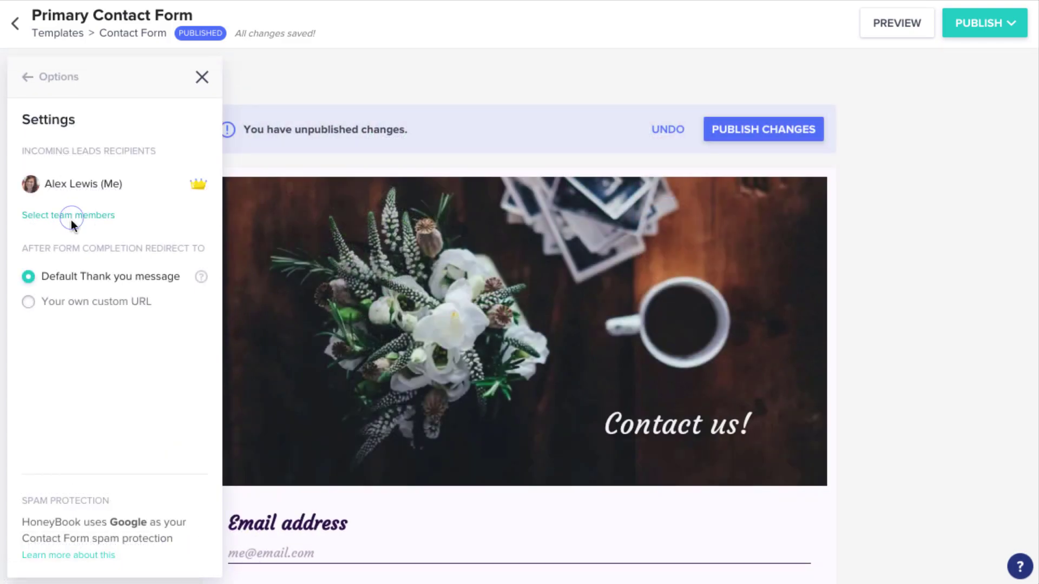
pyautogui.click(71, 219)
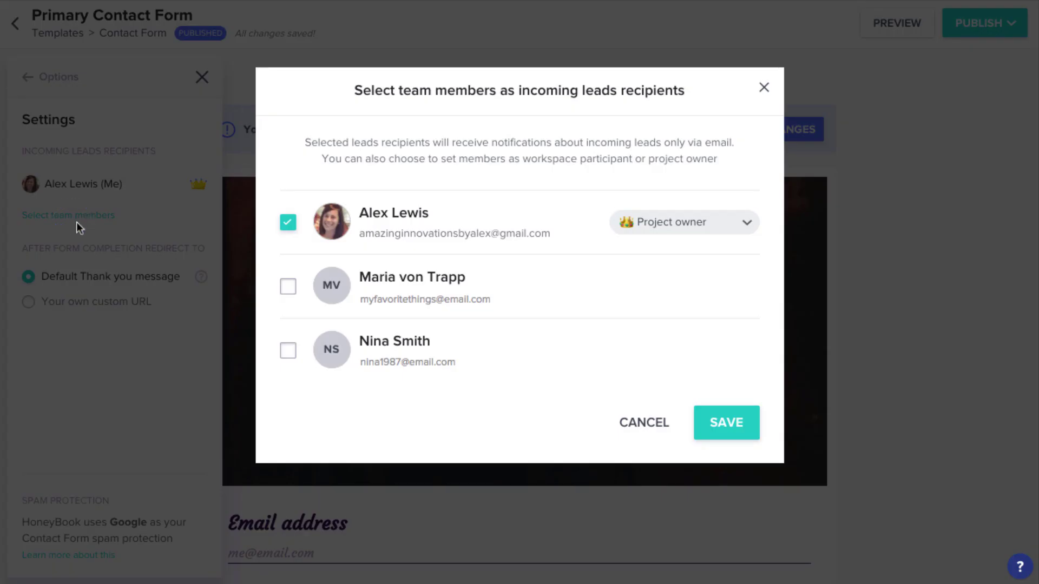
pyautogui.click(288, 352)
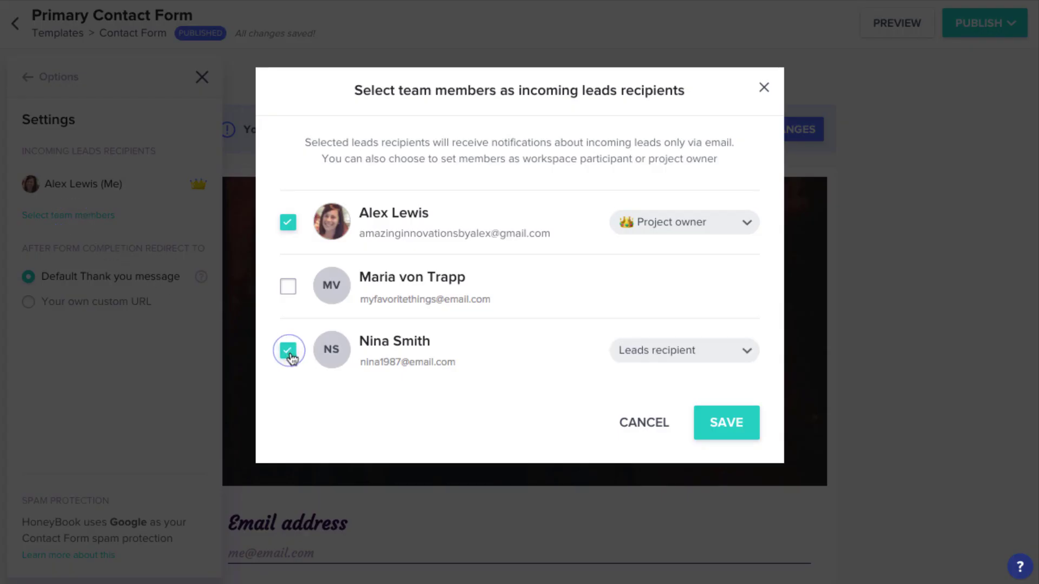
pyautogui.click(743, 352)
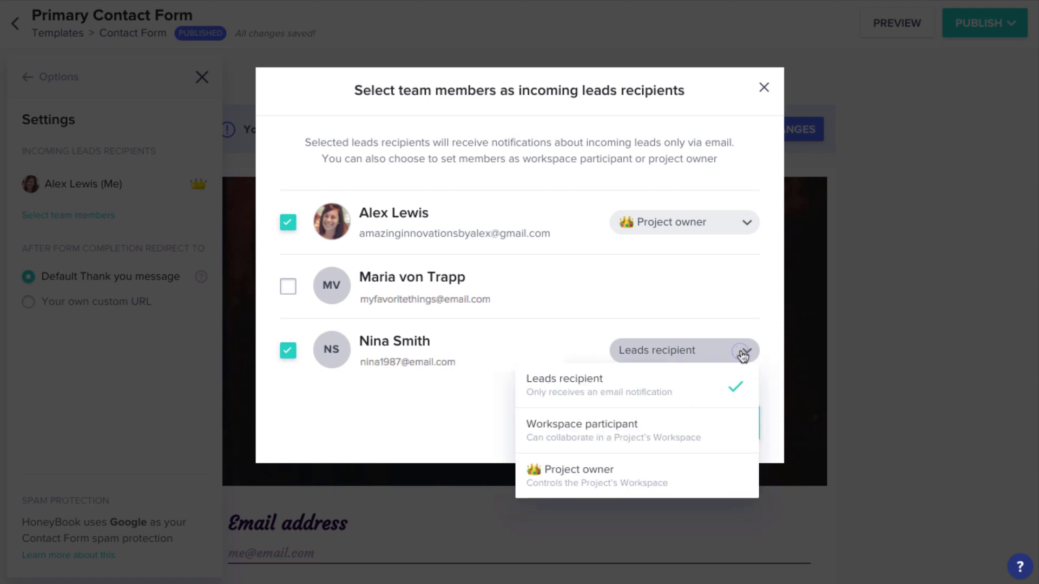
pyautogui.click(739, 429)
pyautogui.click(725, 422)
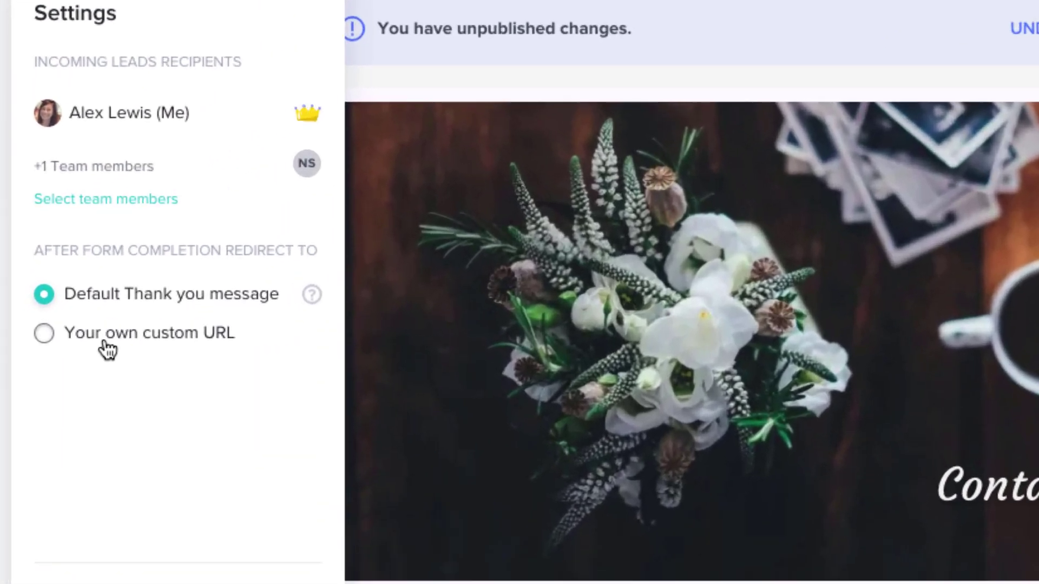
pyautogui.click(67, 330)
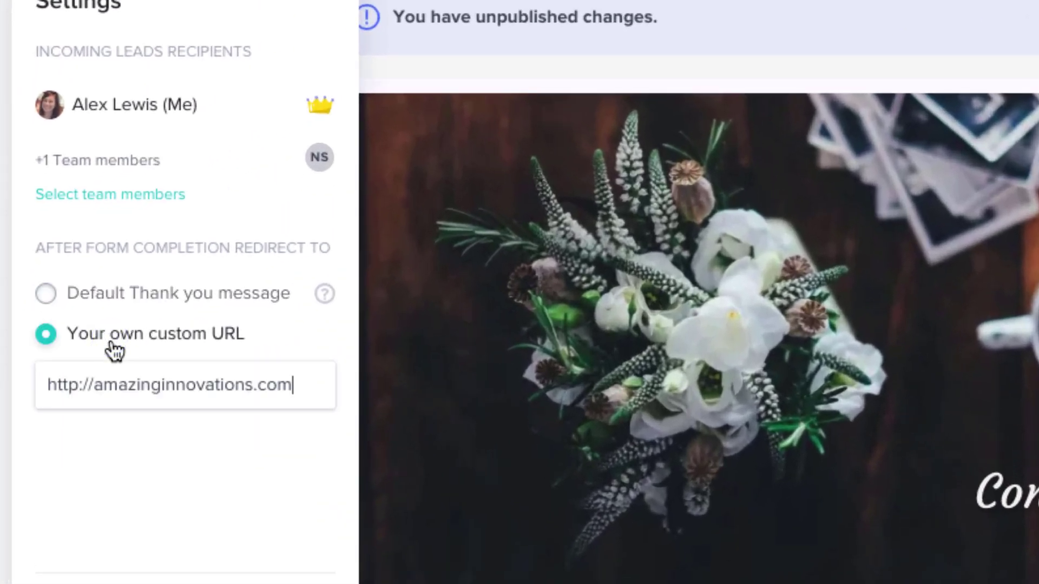
pyautogui.write('/thankyou')
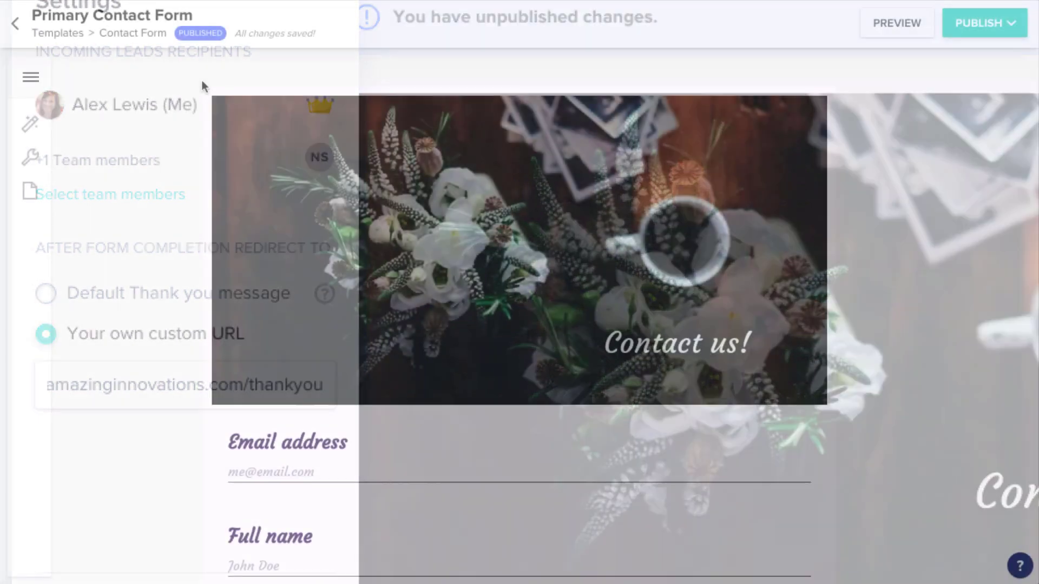
pyautogui.scroll(-10, 202, 80)
pyautogui.scroll(-8, 202, 80)
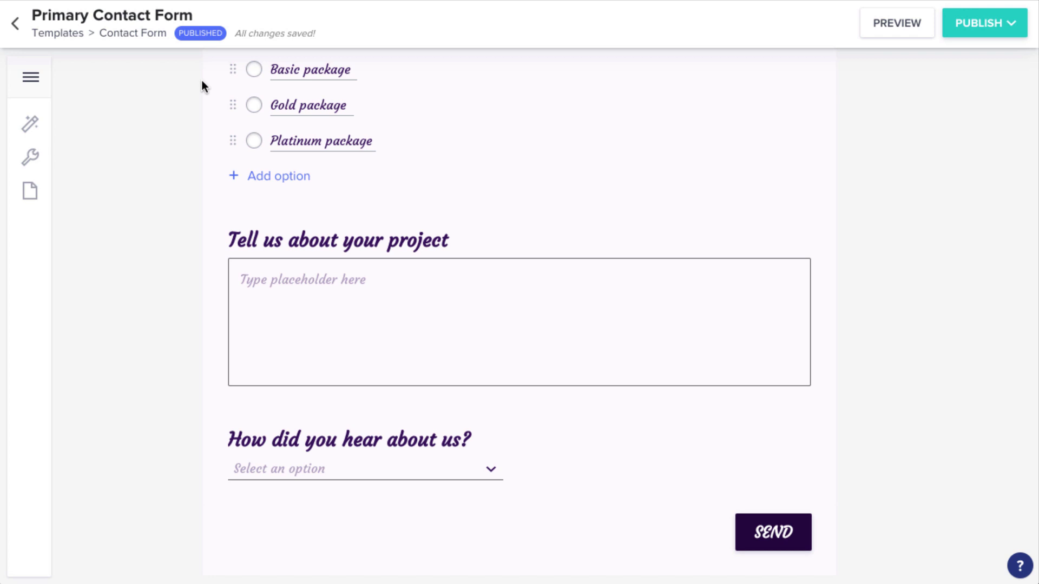
# Publish the form, copy its embed code, and close the success dialog
pyautogui.click(983, 26)
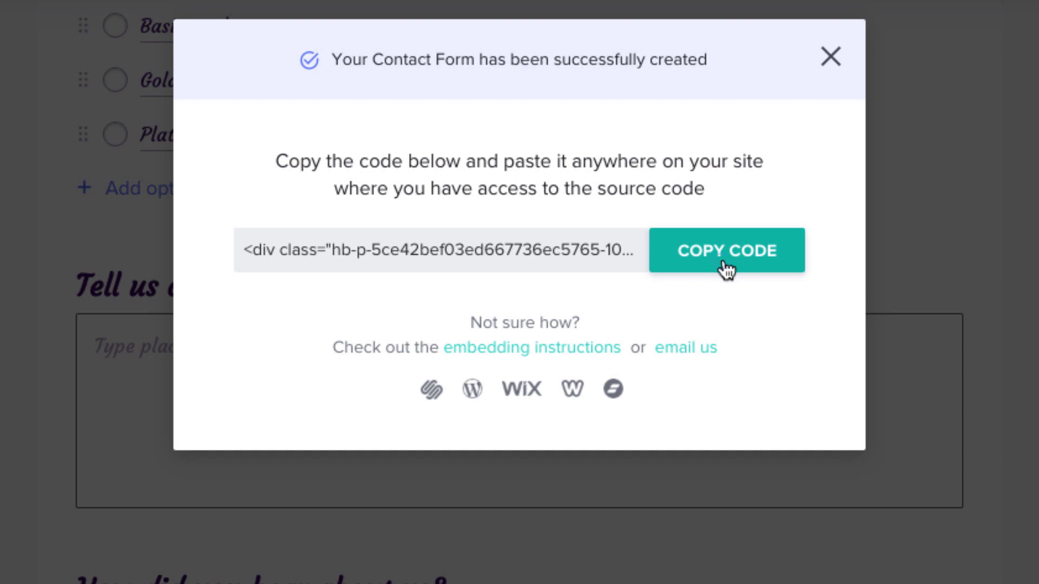
pyautogui.click(725, 269)
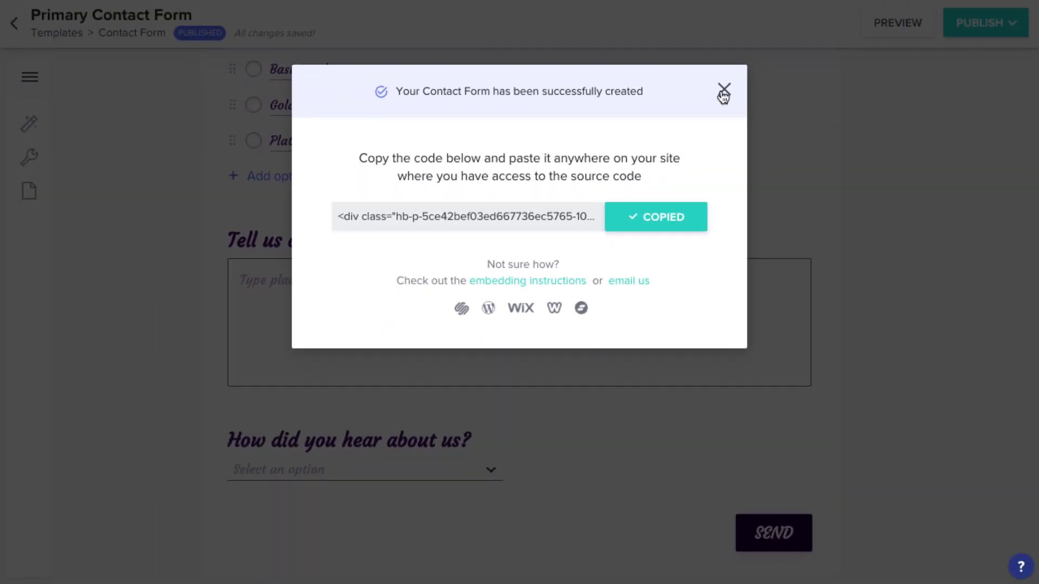
pyautogui.click(766, 80)
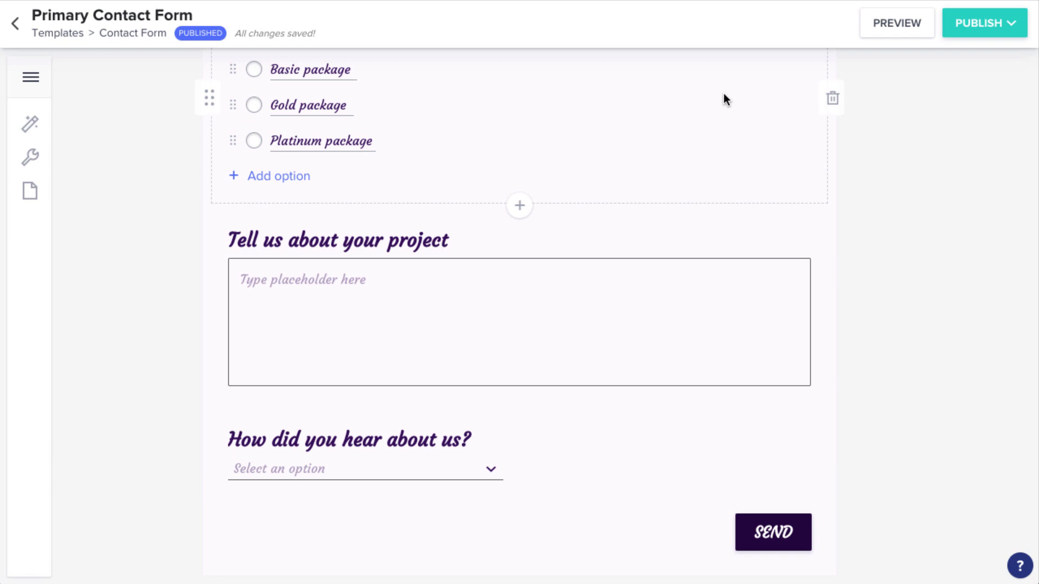
# From the form's Options panel, copy the direct link under 'Get a Direct Link'
pyautogui.click(40, 80)
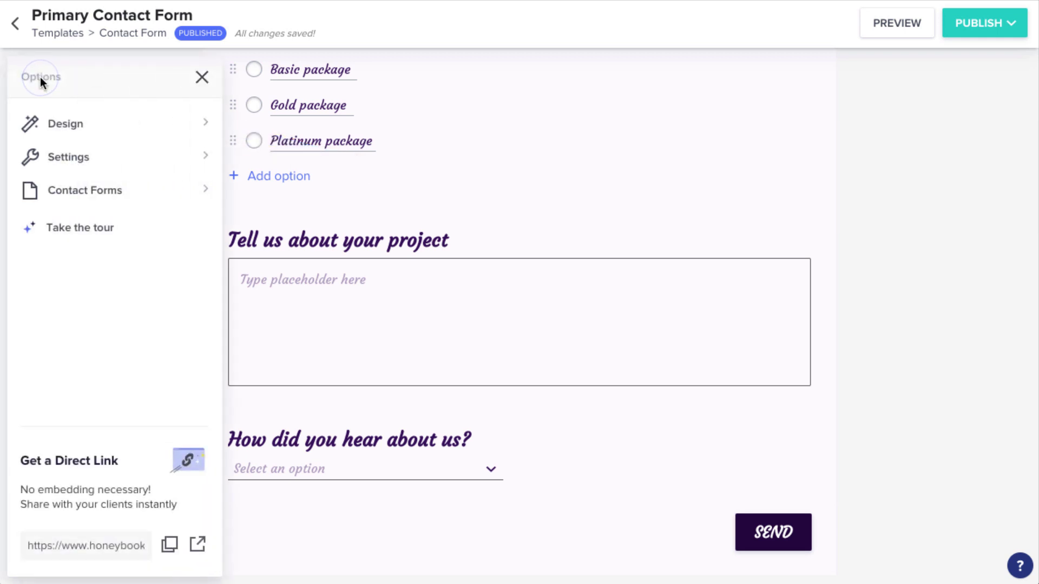
pyautogui.click(170, 545)
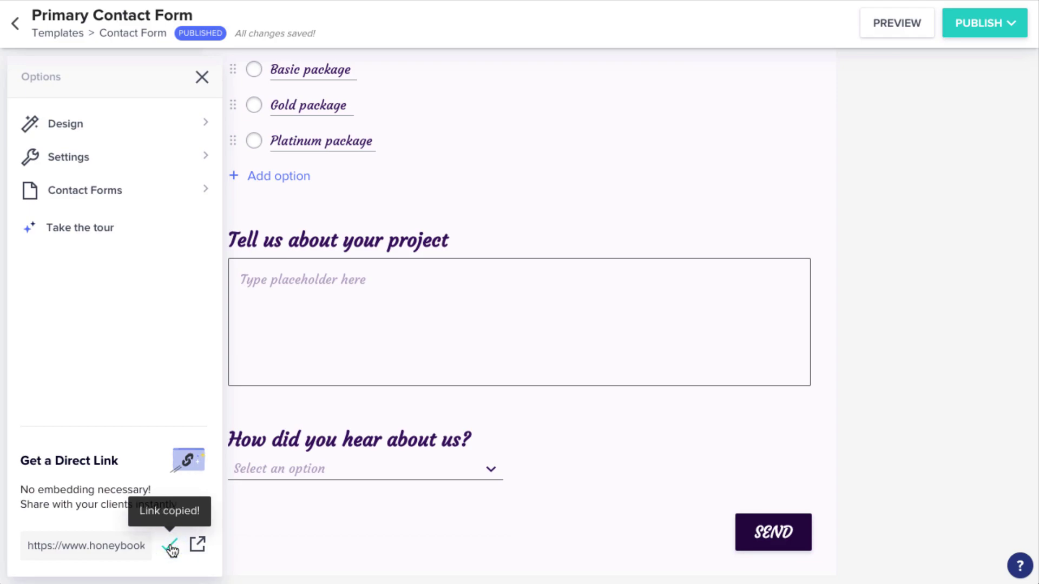